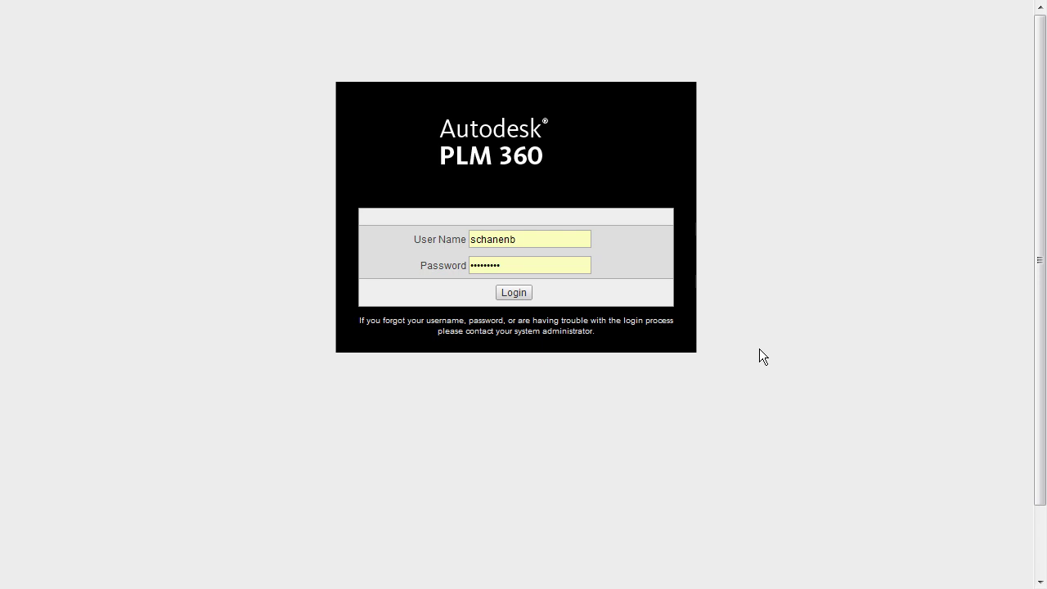
# Sign in to PLM 360 and glance at the Administration menu on the dashboard.
pyautogui.click(515, 293)
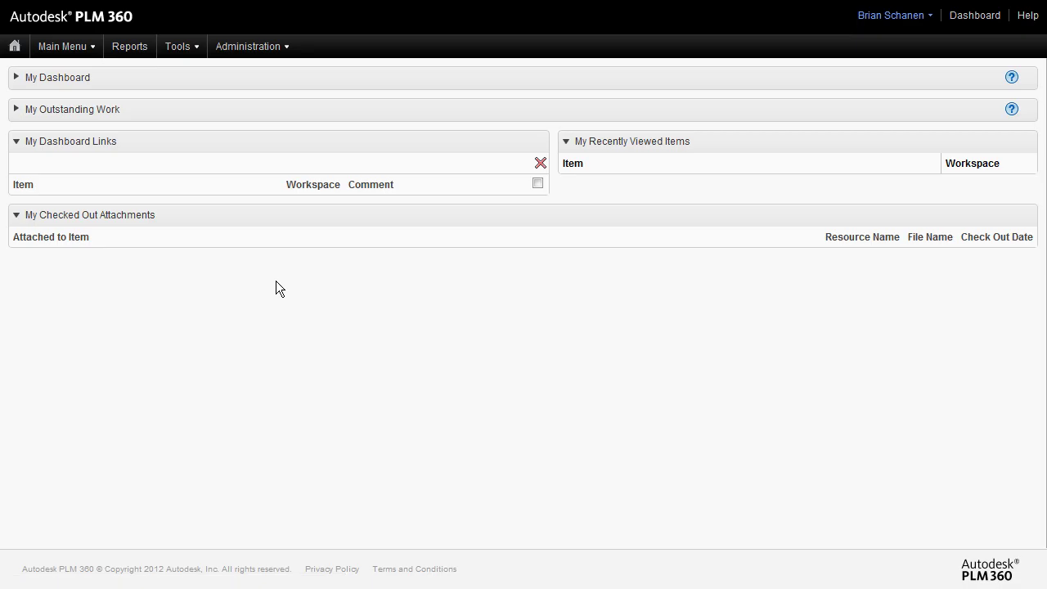
pyautogui.click(242, 49)
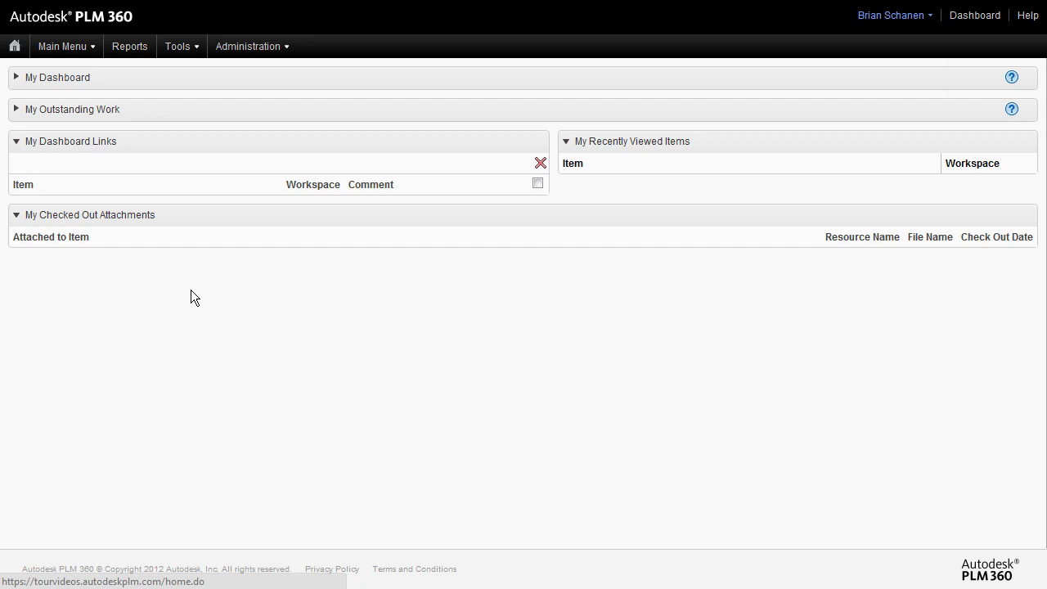
# Open project PR000001 - Custom Flashlight Model from the Project Management workspace.
pyautogui.click(59, 48)
pyautogui.moveTo(68, 65)
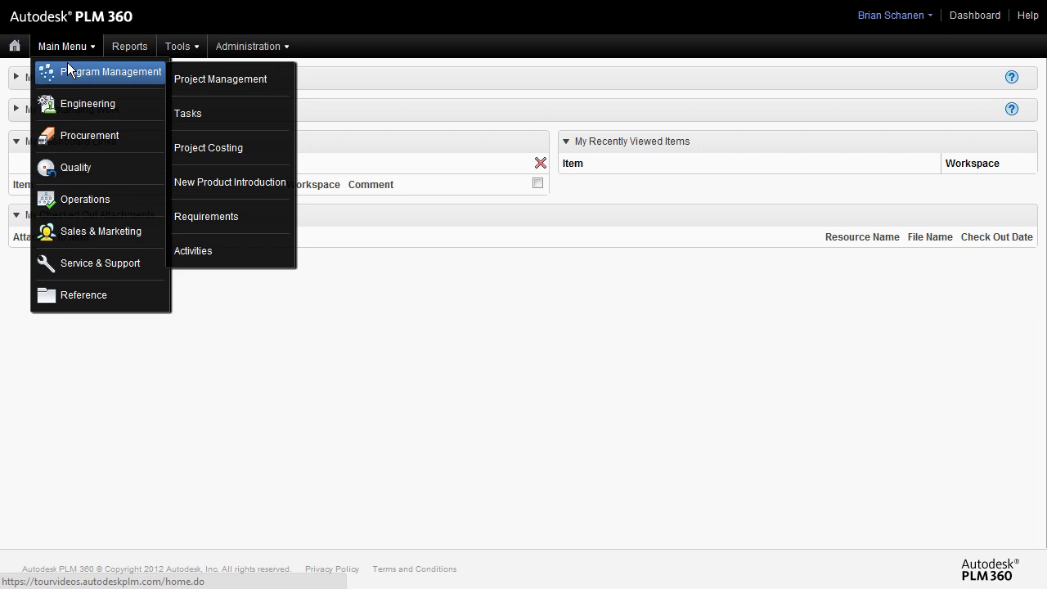
pyautogui.click(186, 91)
pyautogui.click(87, 49)
pyautogui.moveTo(102, 75)
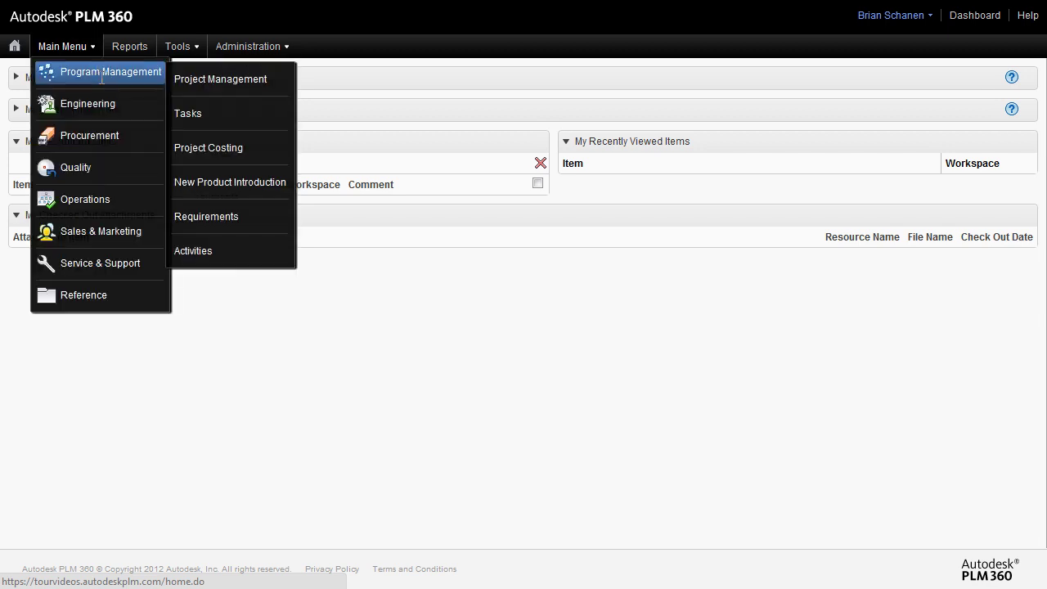
pyautogui.click(224, 87)
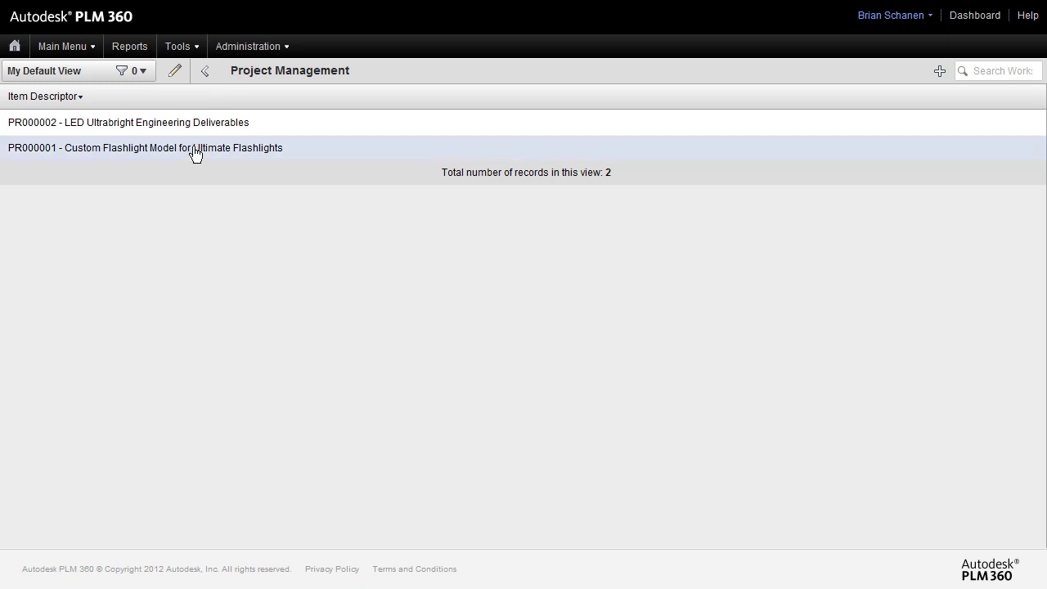
pyautogui.click(195, 154)
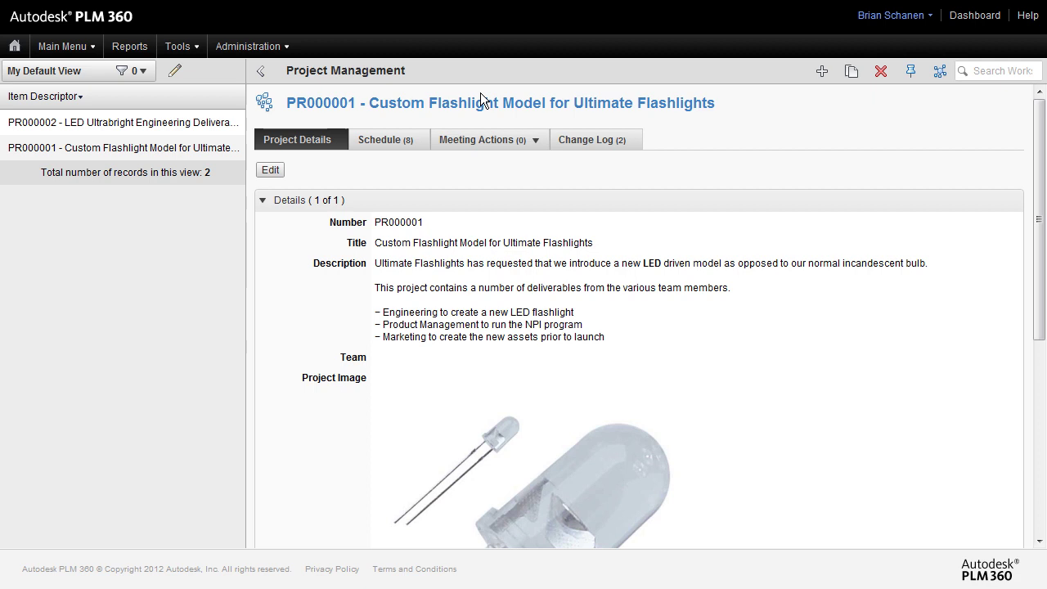
# Show PR000001's schedule and hide the item list so the Gantt chart spans the page.
pyautogui.click(385, 148)
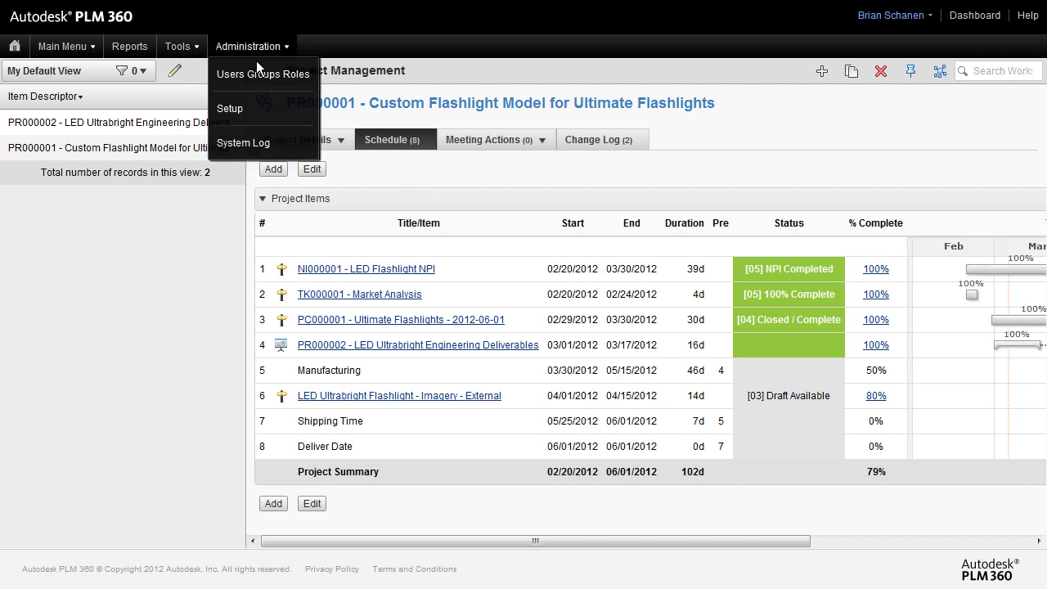
pyautogui.click(262, 72)
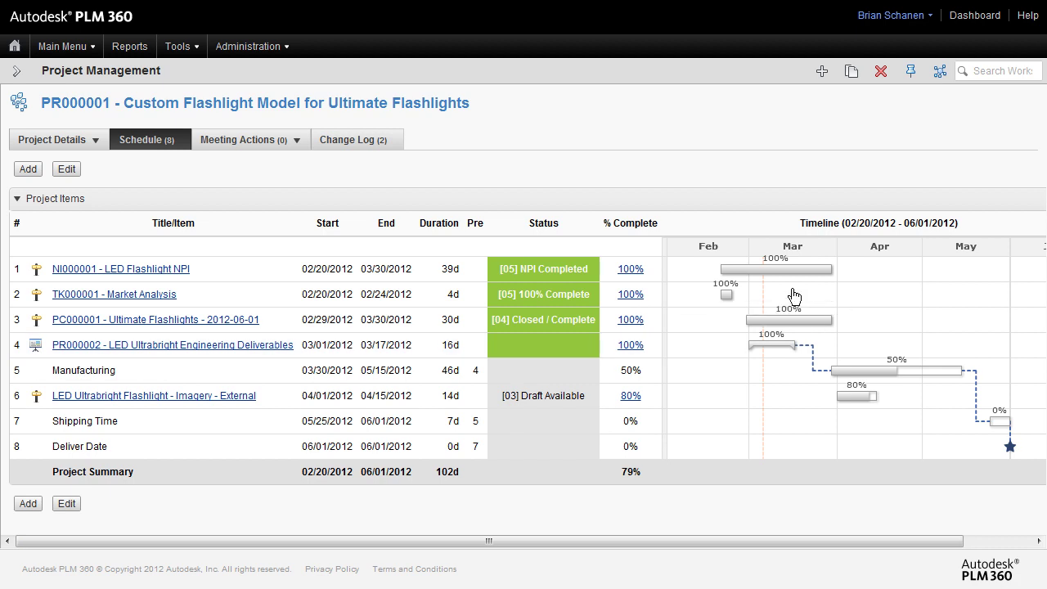
pyautogui.moveTo(772, 280)
pyautogui.click(851, 344)
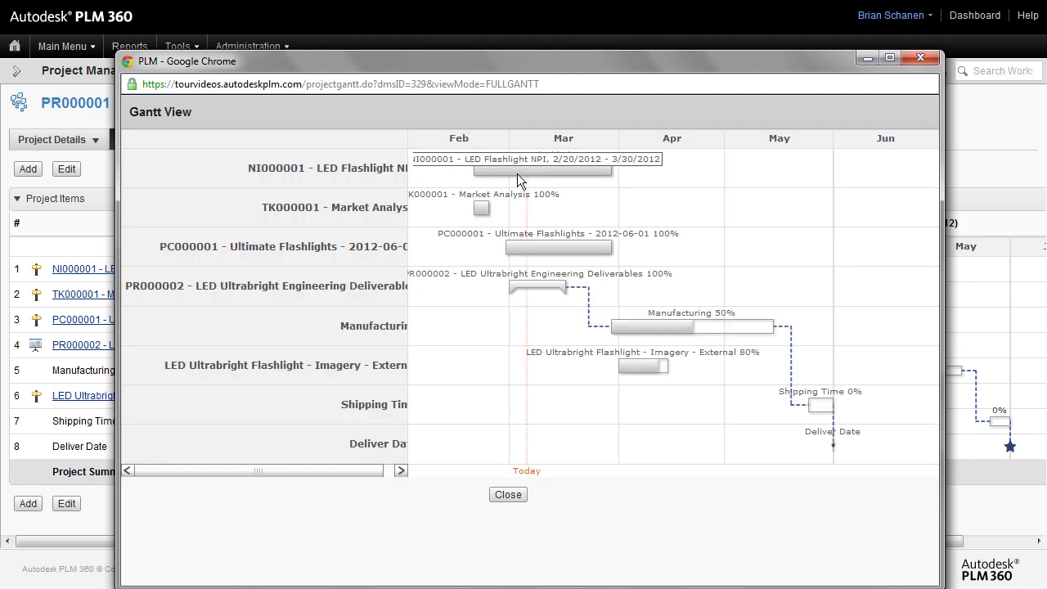
pyautogui.click(920, 58)
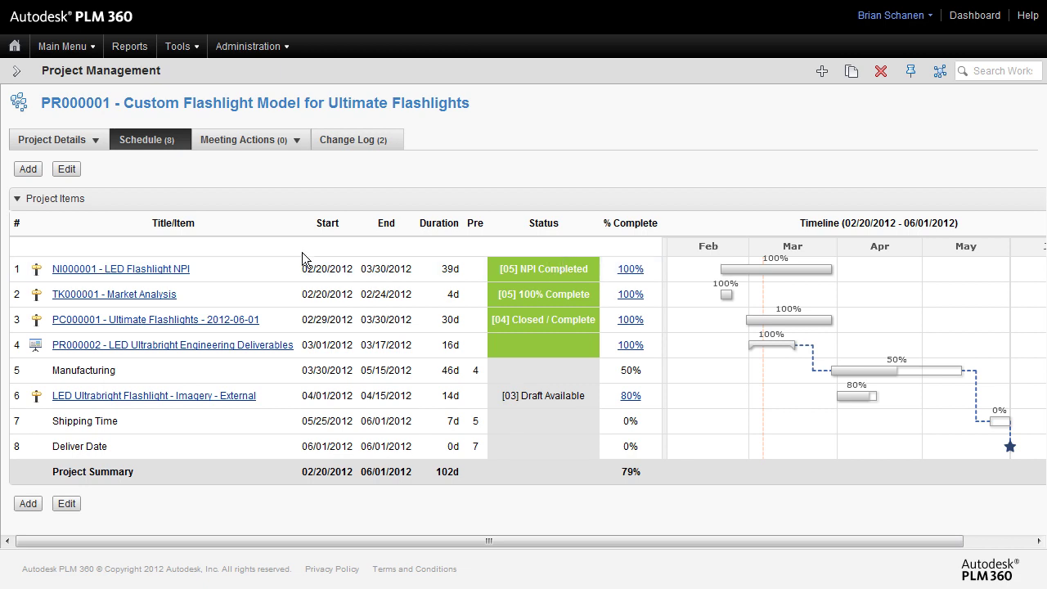
# Open NI000001 - LED Flashlight NPI and collapse its four Phase and Owner sections.
pyautogui.click(79, 275)
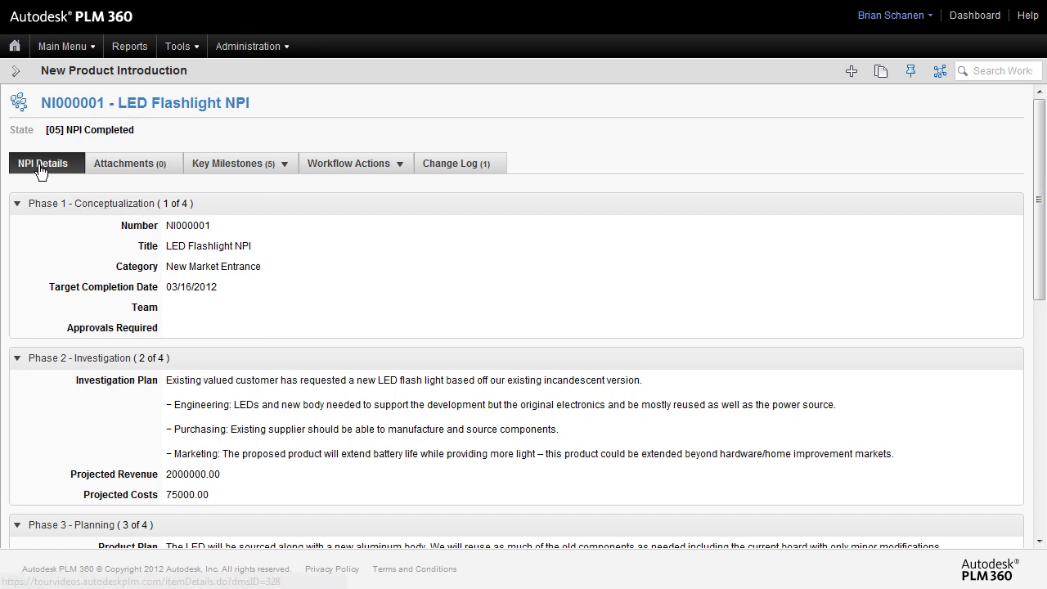
pyautogui.click(127, 205)
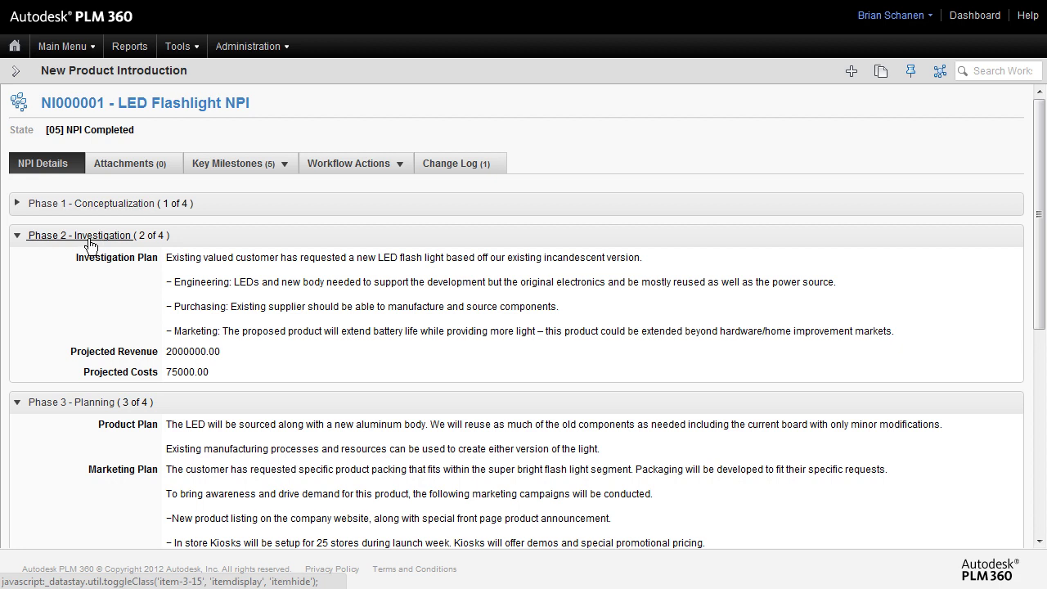
pyautogui.click(90, 237)
pyautogui.click(92, 269)
pyautogui.click(89, 300)
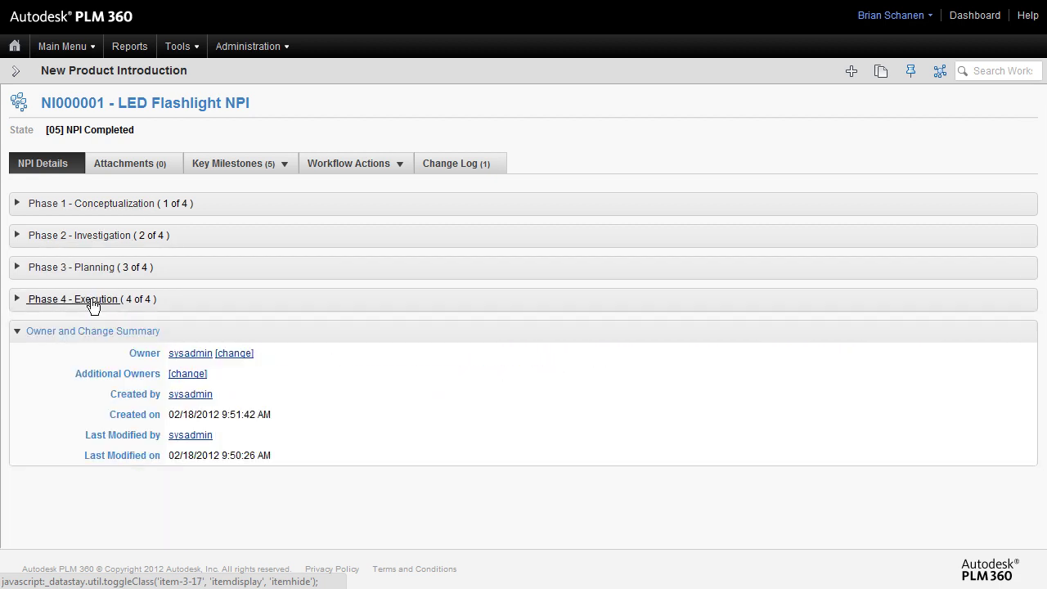
pyautogui.click(81, 331)
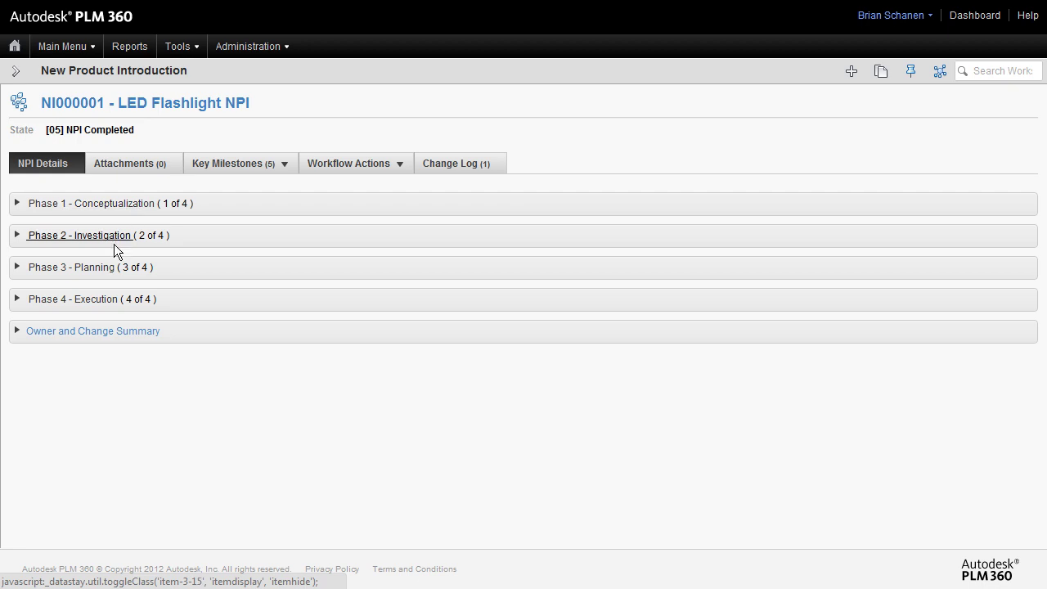
# Re-expand the Phase 4 through Phase 1 sections of the NPI details.
pyautogui.click(94, 301)
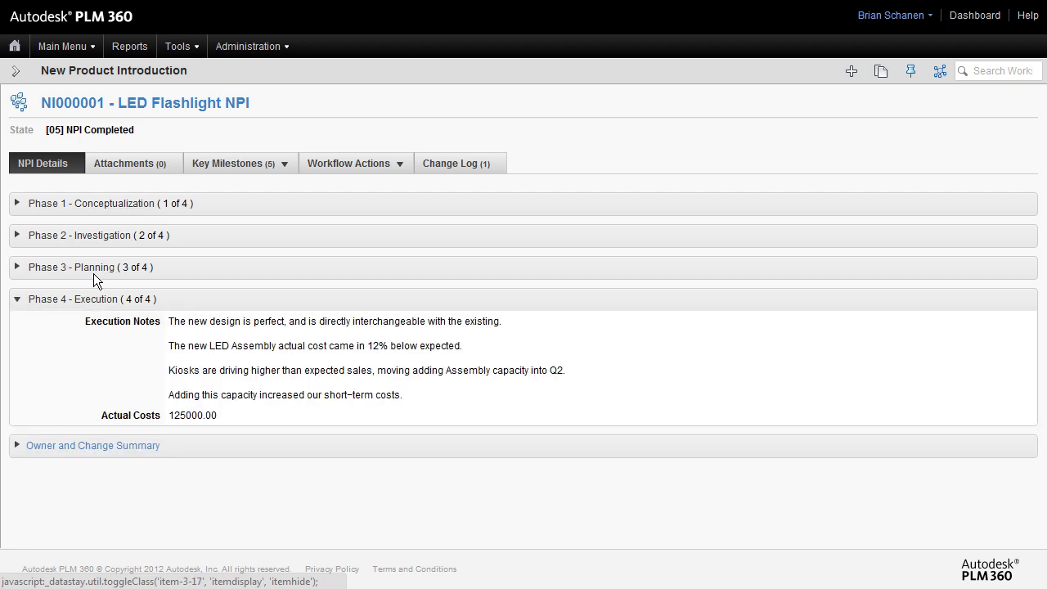
pyautogui.click(91, 268)
pyautogui.click(93, 236)
pyautogui.click(97, 204)
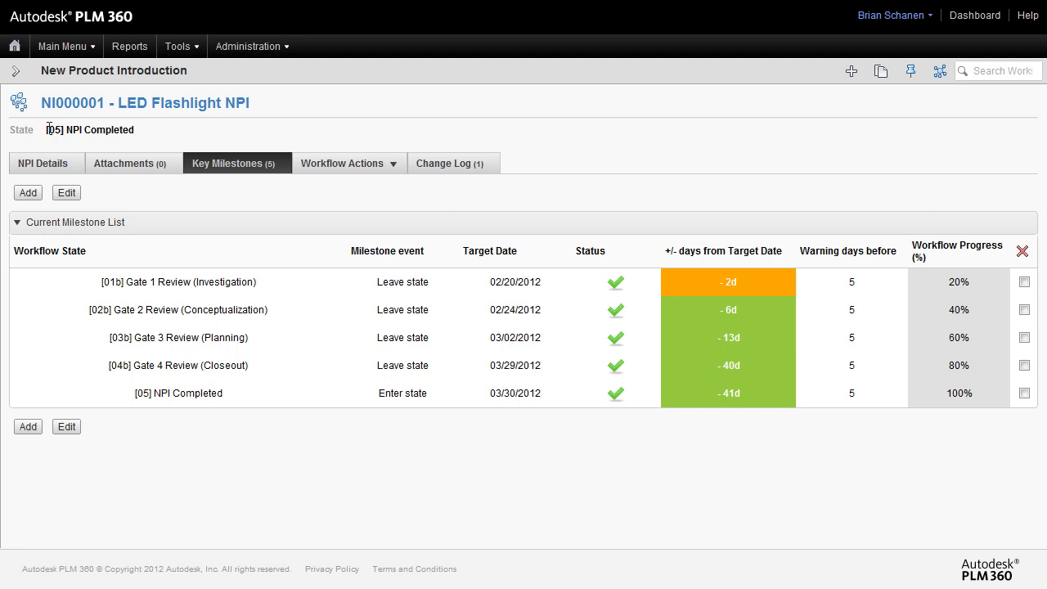
# Highlight the current state [05] NPI Completed and open the workflow actions list.
pyautogui.moveTo(136, 131); pyautogui.dragTo(44, 133)
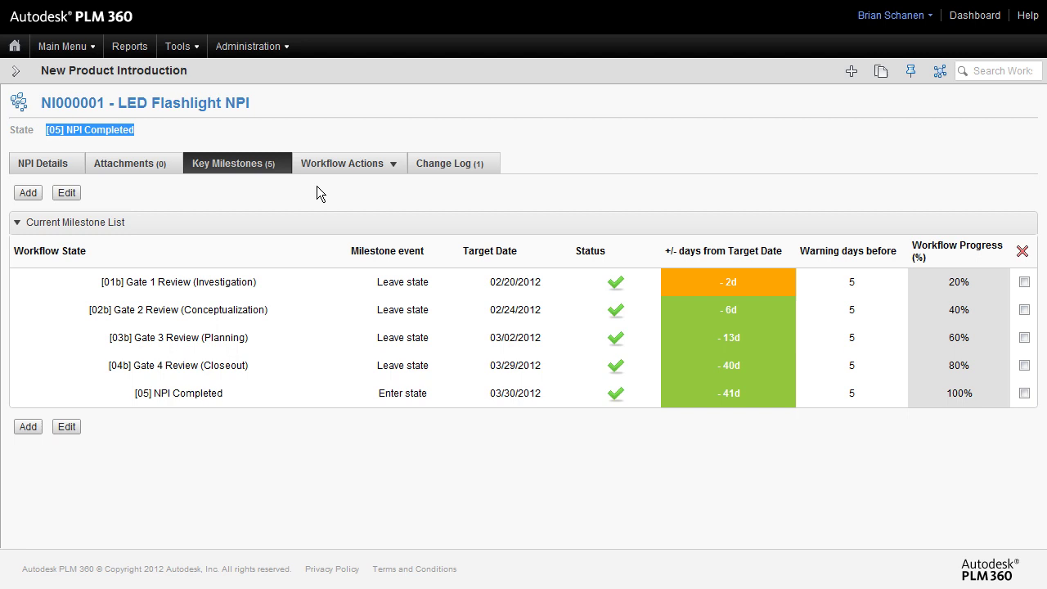
pyautogui.click(393, 165)
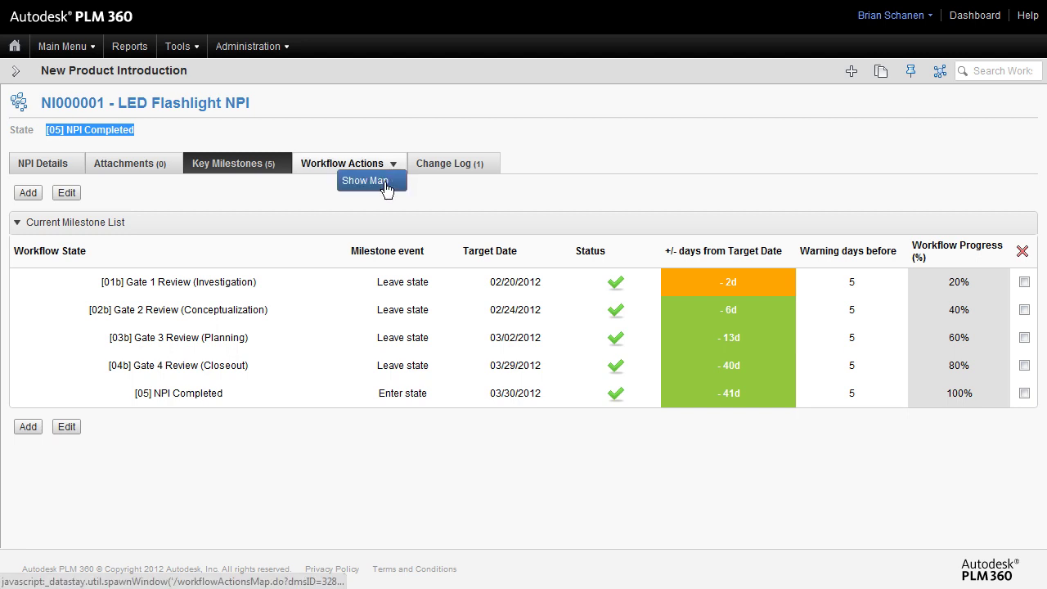
pyautogui.click(385, 183)
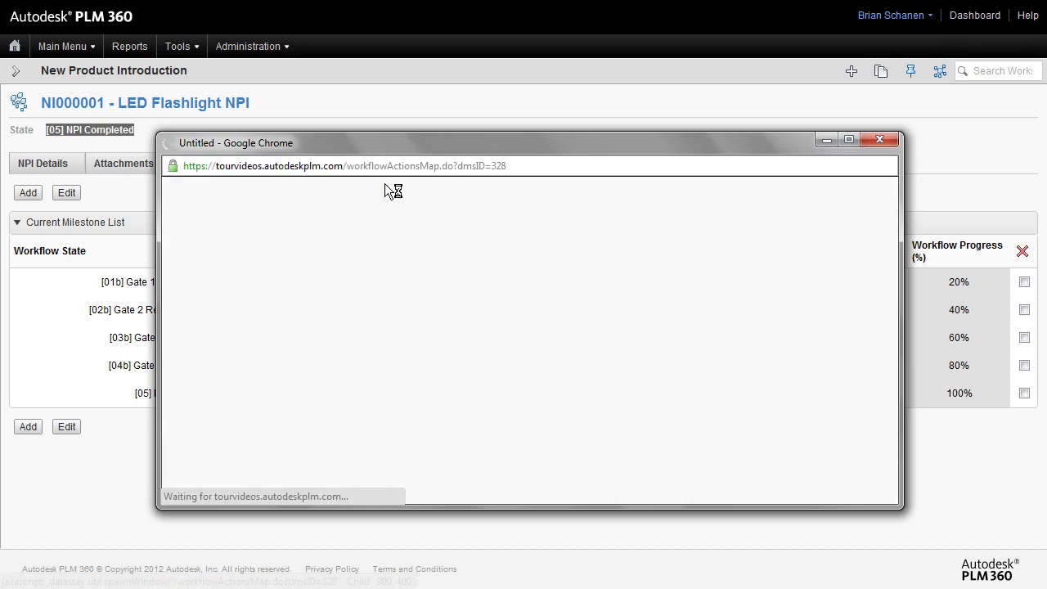
pyautogui.moveTo(413, 144); pyautogui.dragTo(365, 29)
pyautogui.moveTo(563, 394); pyautogui.dragTo(560, 561)
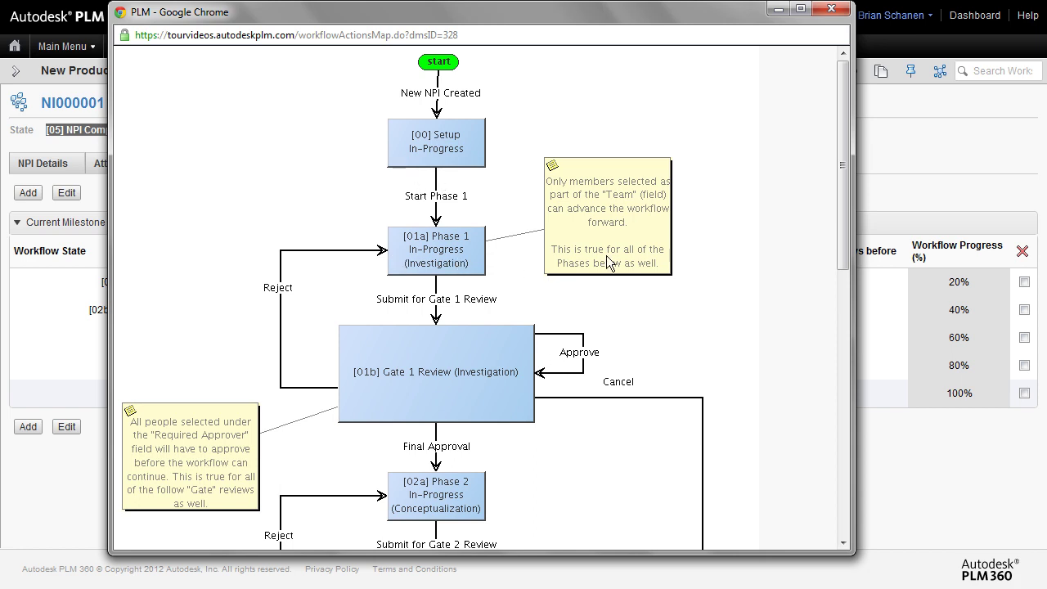
pyautogui.moveTo(839, 199); pyautogui.dragTo(837, 319)
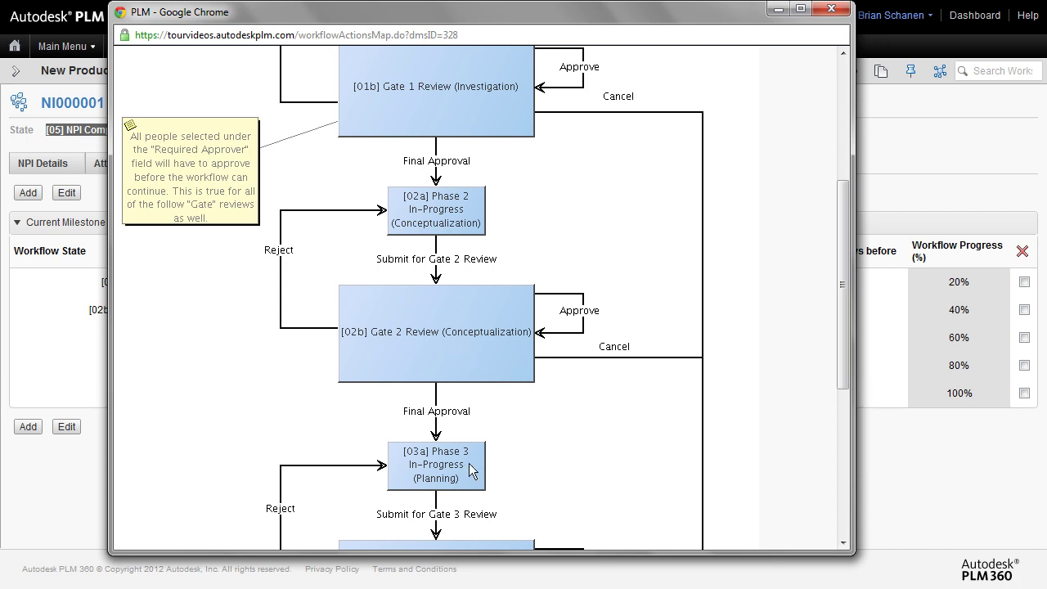
pyautogui.scroll(-1, 466, 470)
pyautogui.scroll(-2, 489, 382)
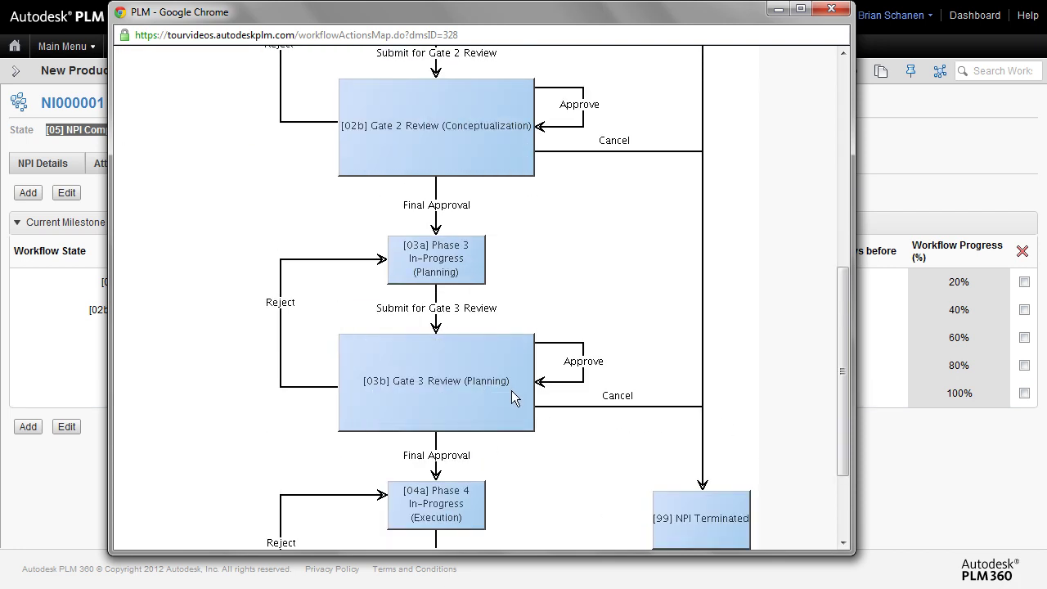
pyautogui.scroll(-2, 511, 390)
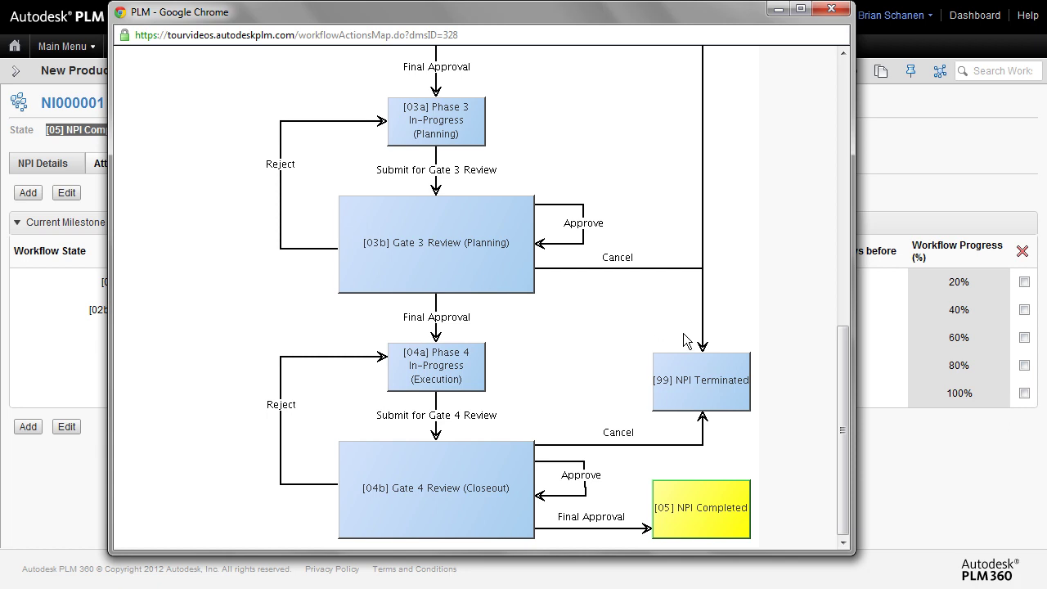
pyautogui.scroll(2, 788, 159)
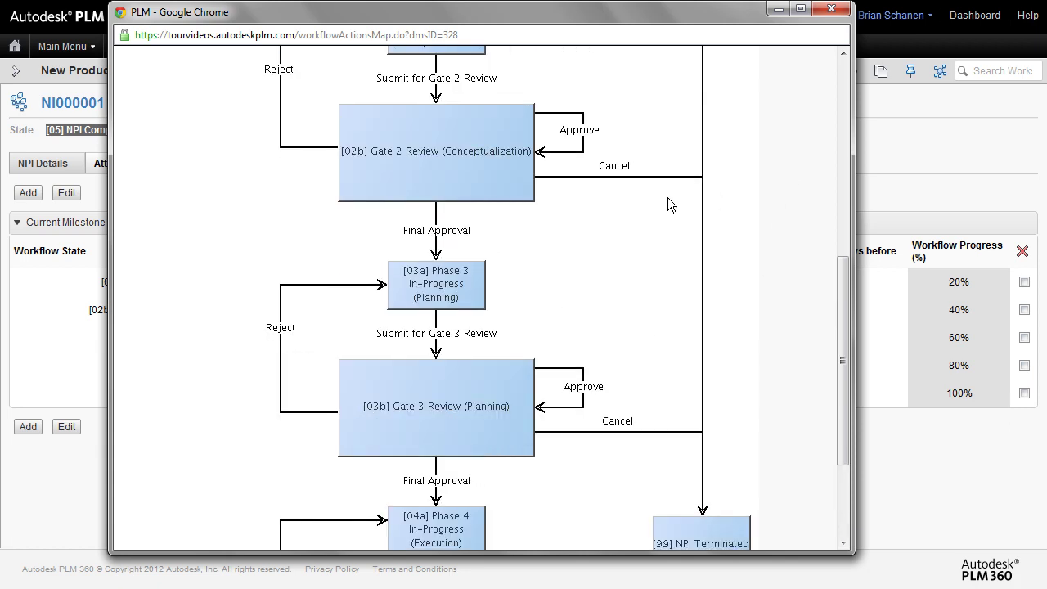
pyautogui.scroll(6, 667, 206)
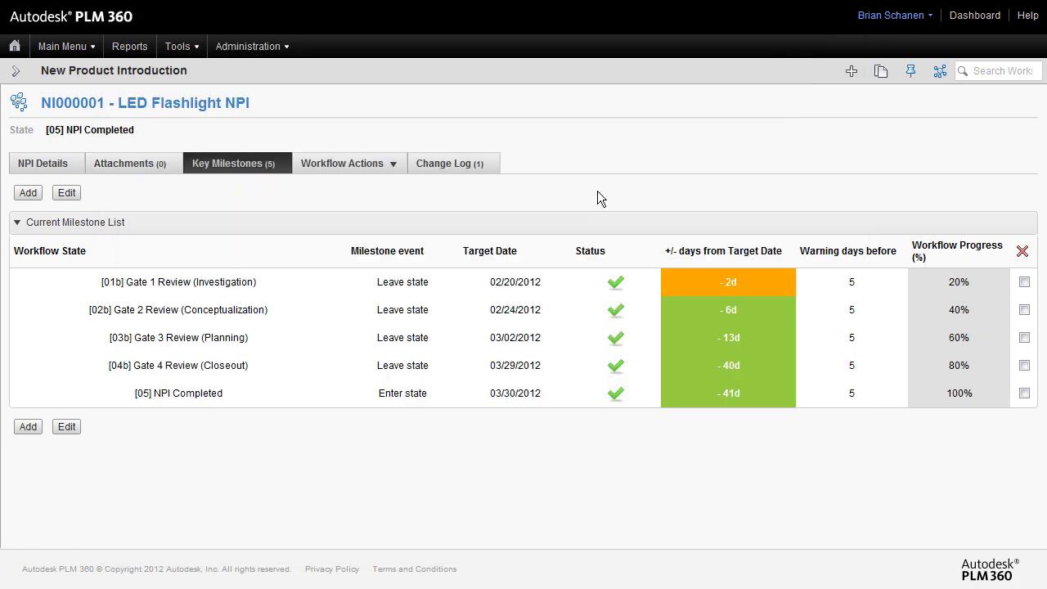
# Close the workflow map and clone the completed NI000001 LED Flashlight NPI.
pyautogui.hotkey('ctrl', 'w')
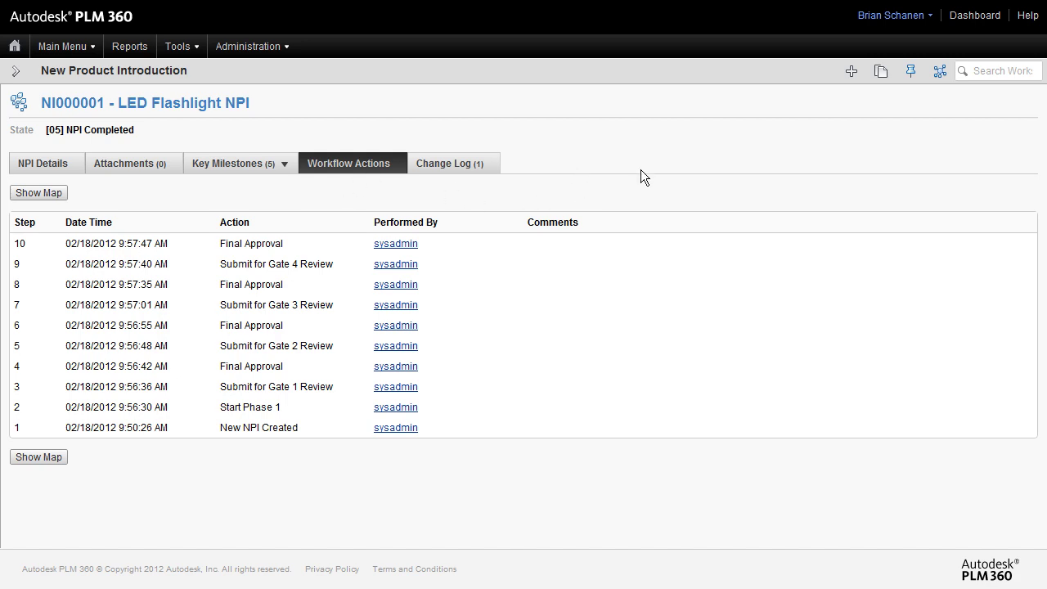
pyautogui.click(881, 73)
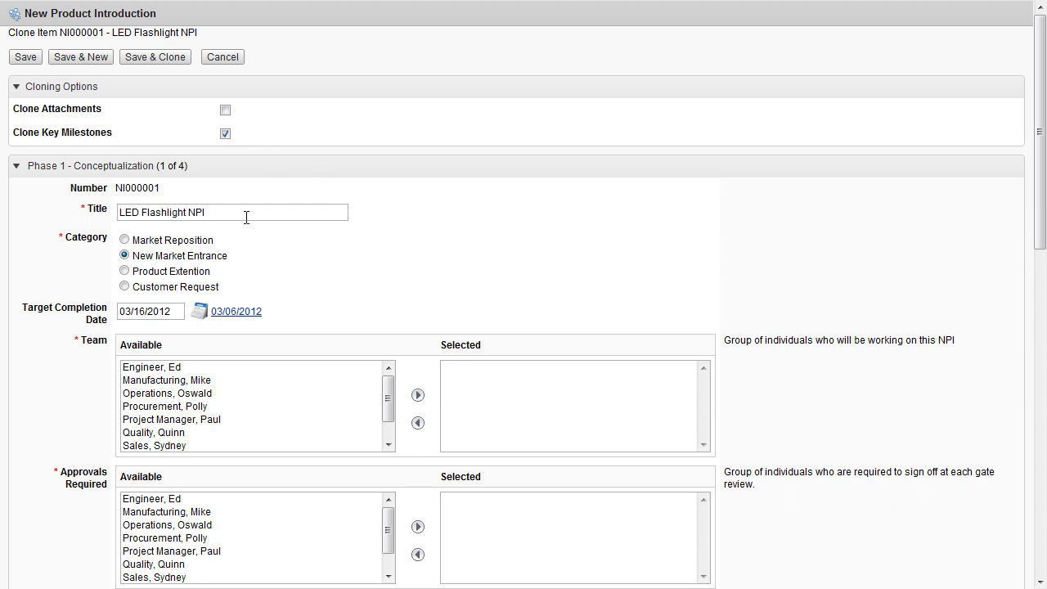
# Prefix the clone's title with 'Waterproof' and add the first user and project manager as required approvers.
pyautogui.click(124, 205)
pyautogui.write('Waterproof')
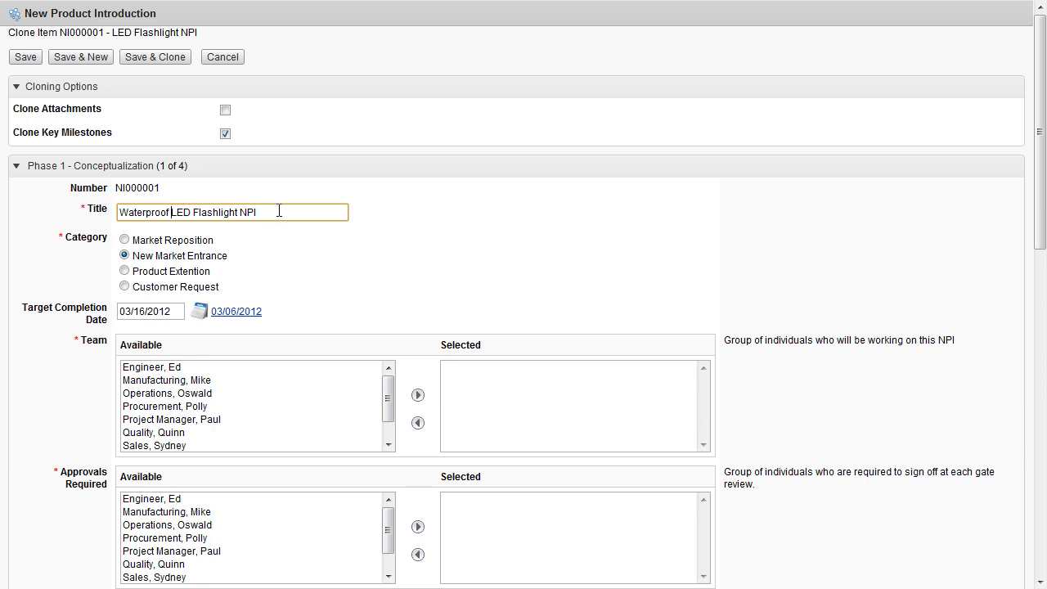
pyautogui.scroll(-1, 281, 250)
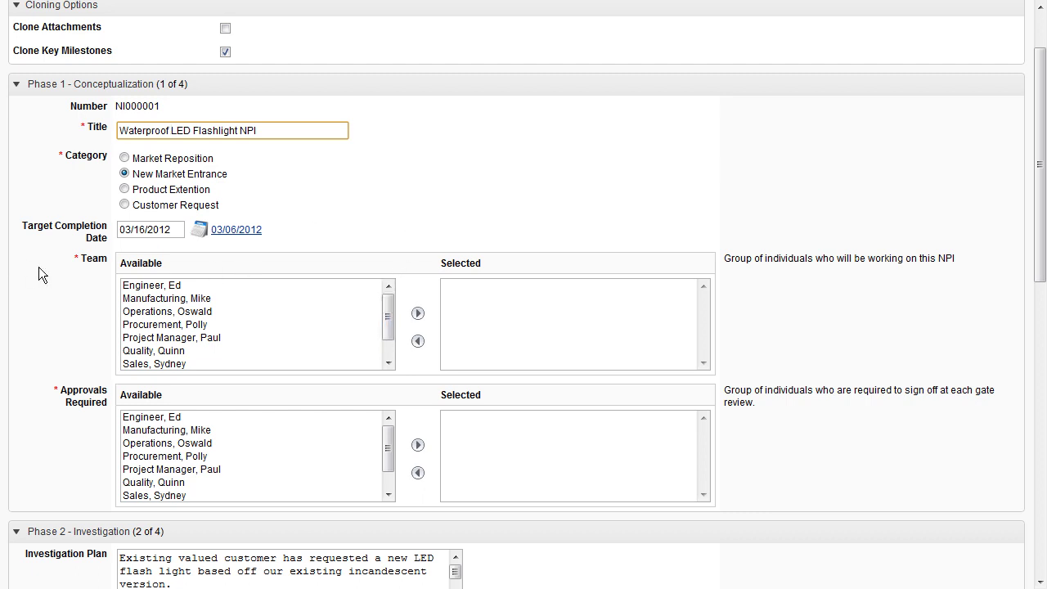
pyautogui.scroll(-2, 75, 253)
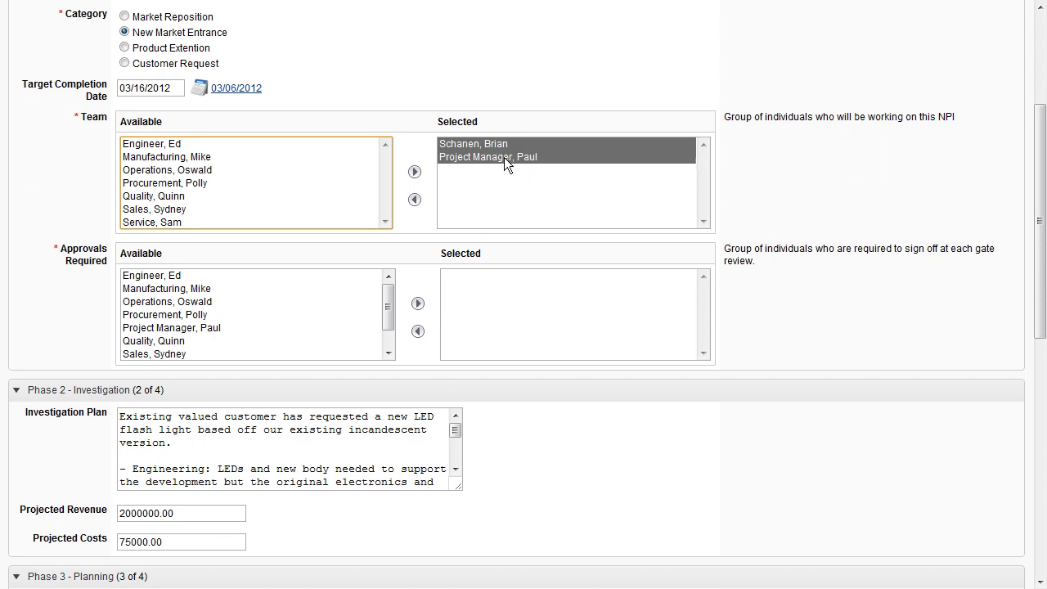
pyautogui.moveTo(391, 300); pyautogui.dragTo(389, 322)
pyautogui.doubleClick(176, 342)
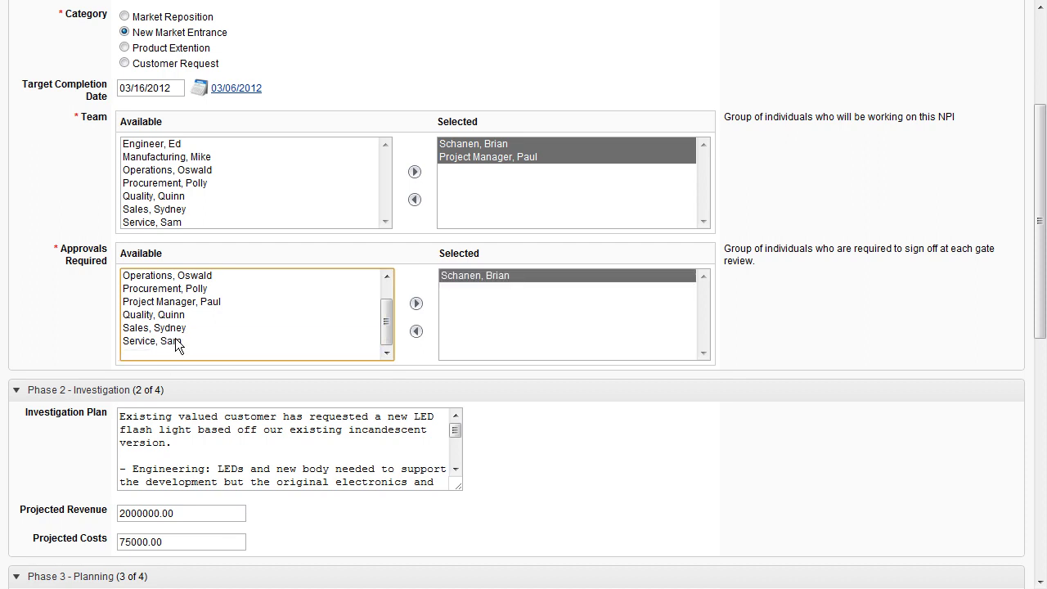
pyautogui.doubleClick(178, 303)
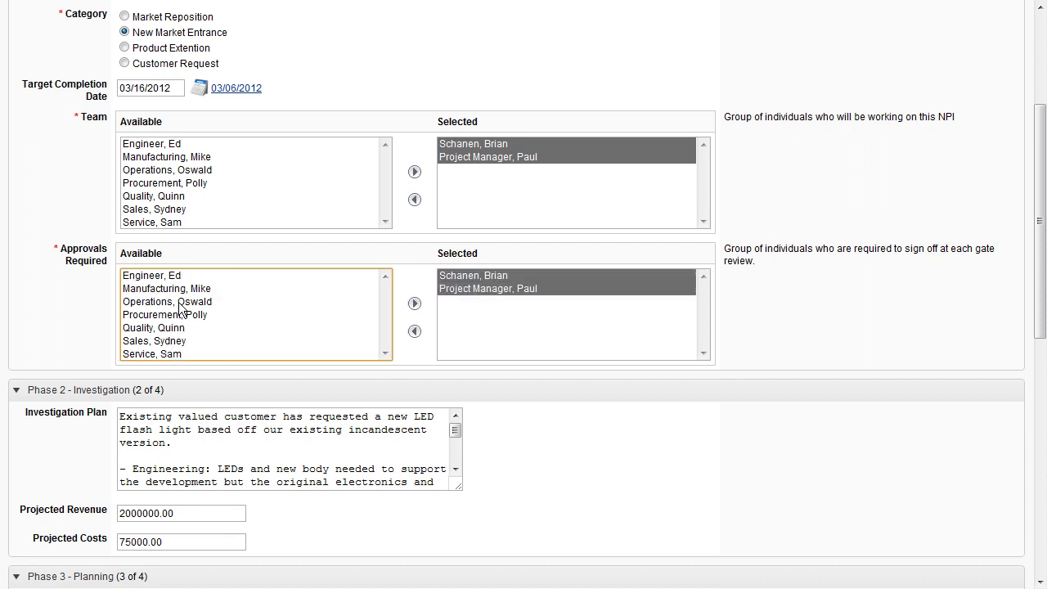
# Review the clone's phase sections and save it as a new NPI item.
pyautogui.scroll(3, 27, 281)
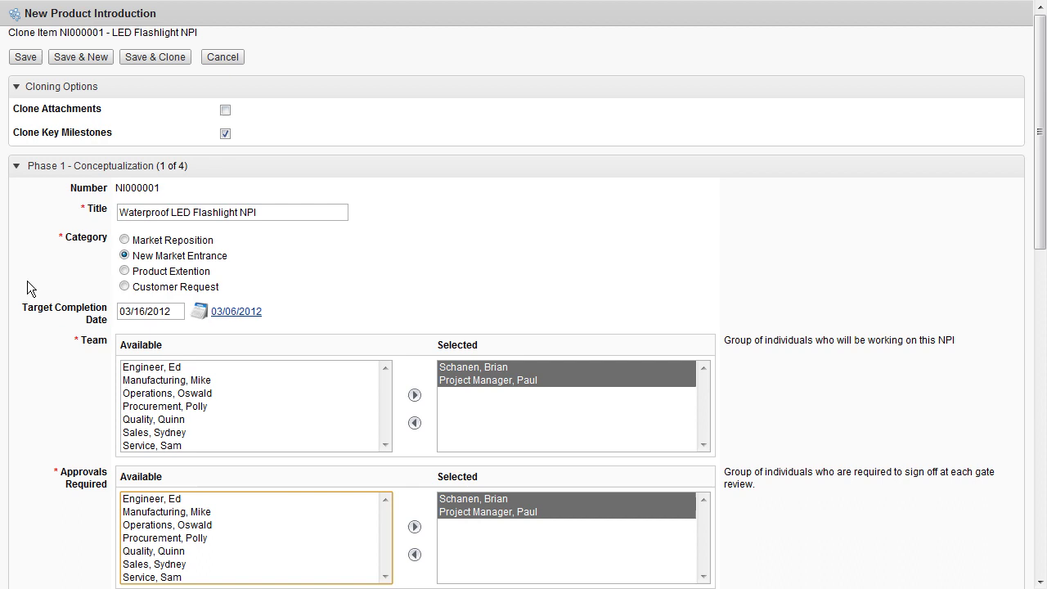
pyautogui.click(42, 169)
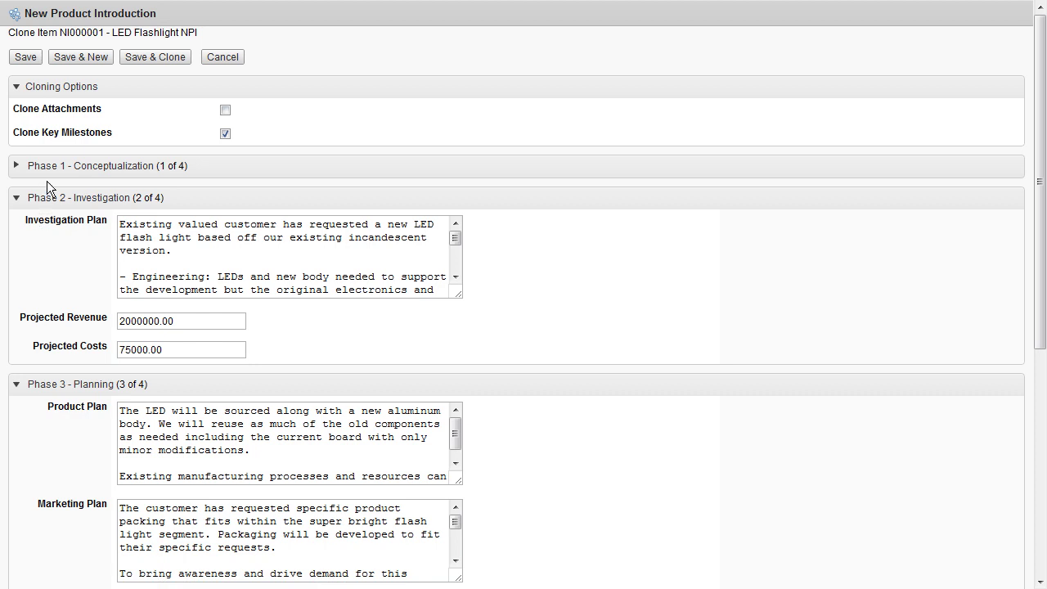
pyautogui.click(47, 170)
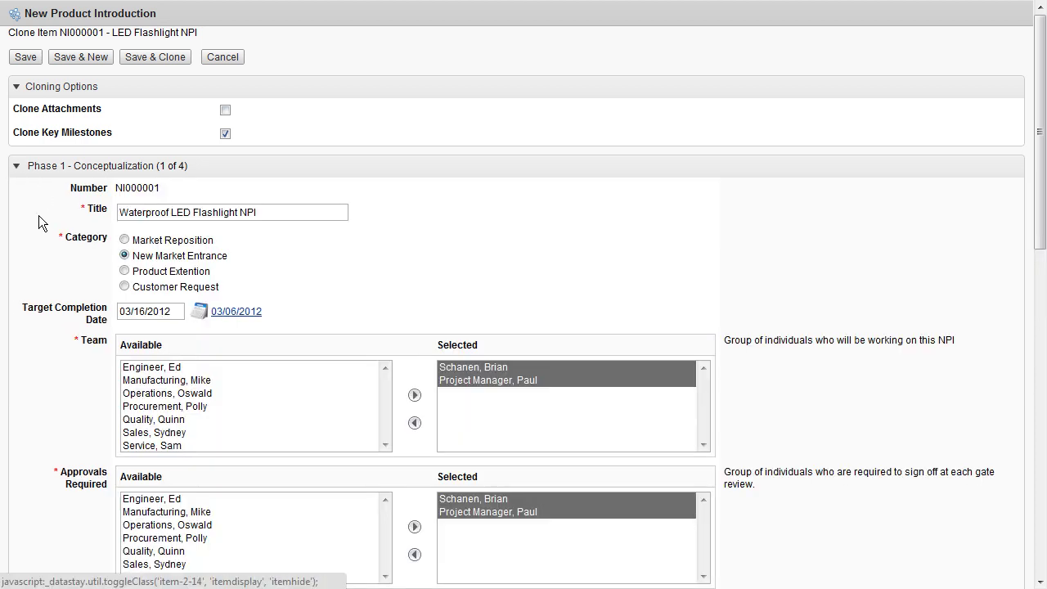
pyautogui.scroll(-3, 35, 254)
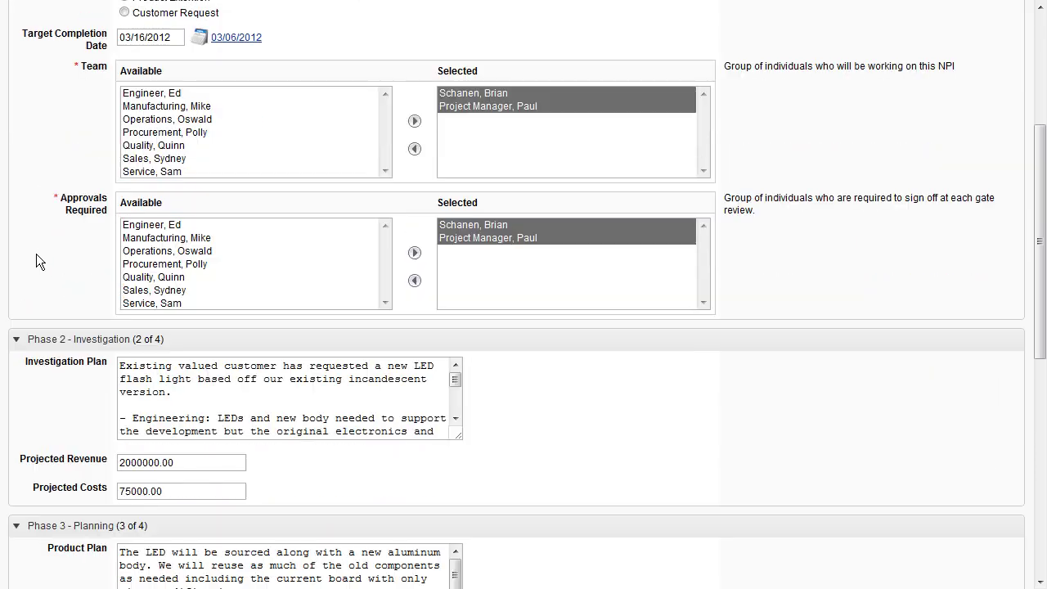
pyautogui.scroll(-1, 36, 253)
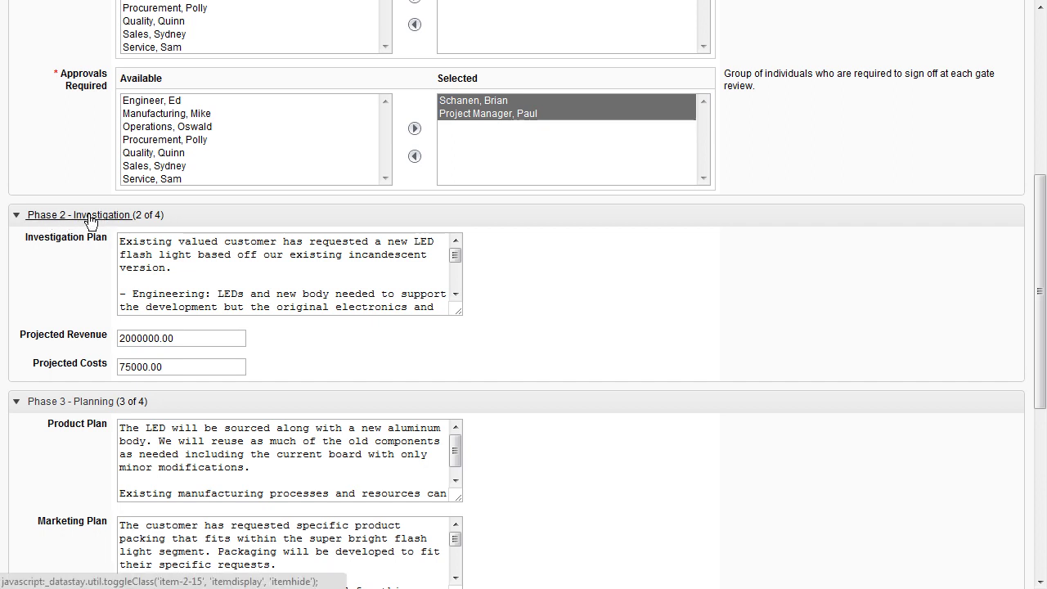
pyautogui.scroll(-1, 82, 407)
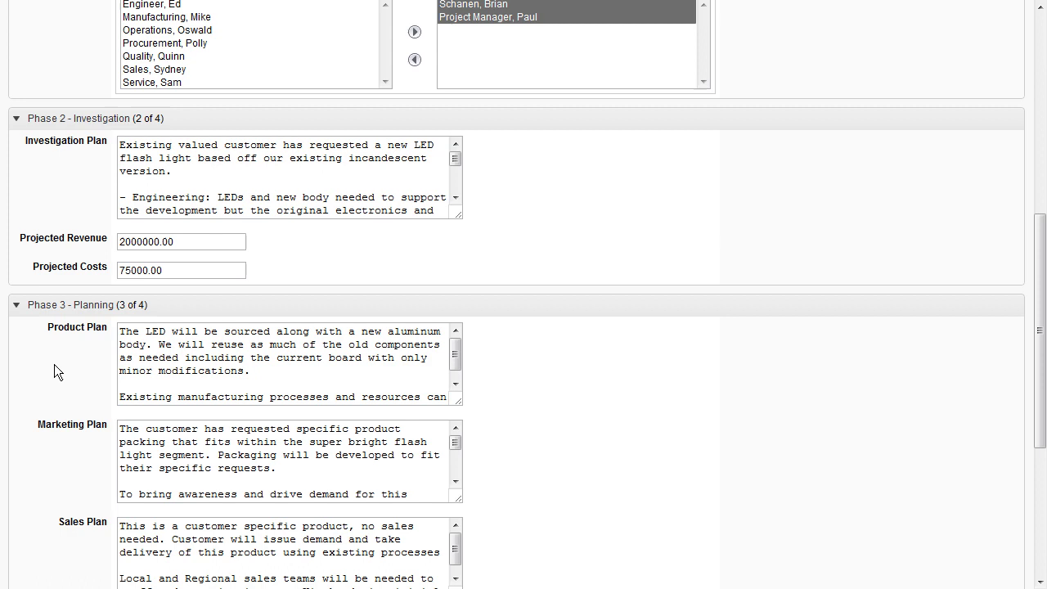
pyautogui.scroll(-3, 52, 362)
pyautogui.scroll(-1, 53, 433)
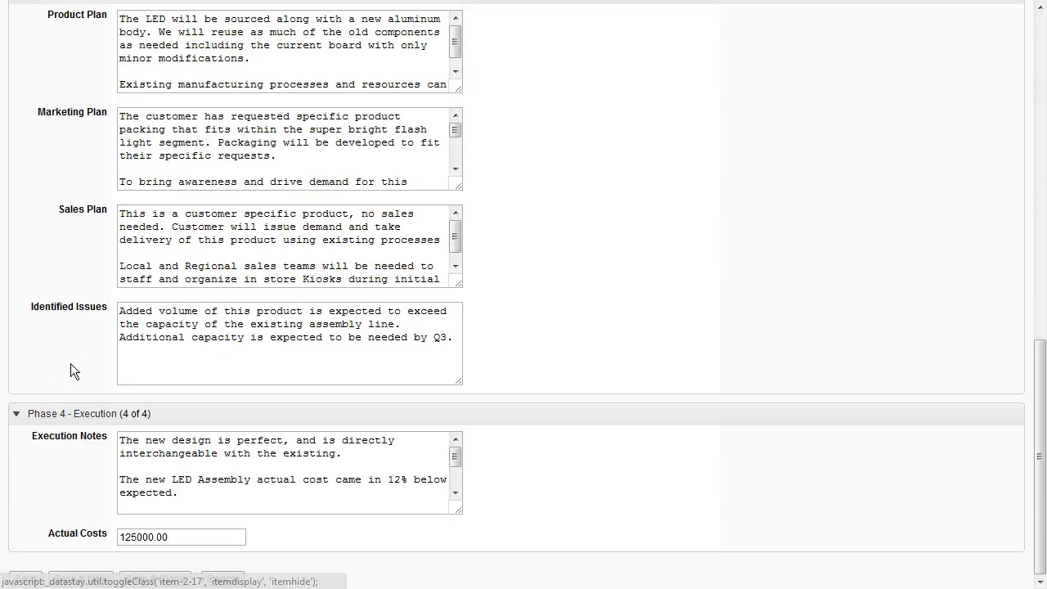
pyautogui.scroll(4, 71, 283)
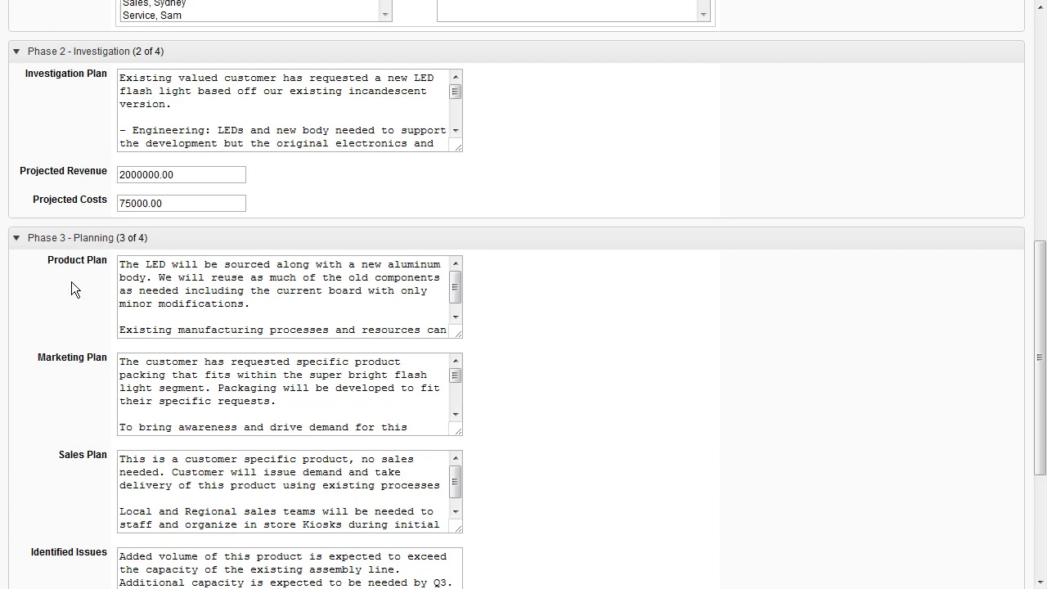
pyautogui.scroll(1, 71, 241)
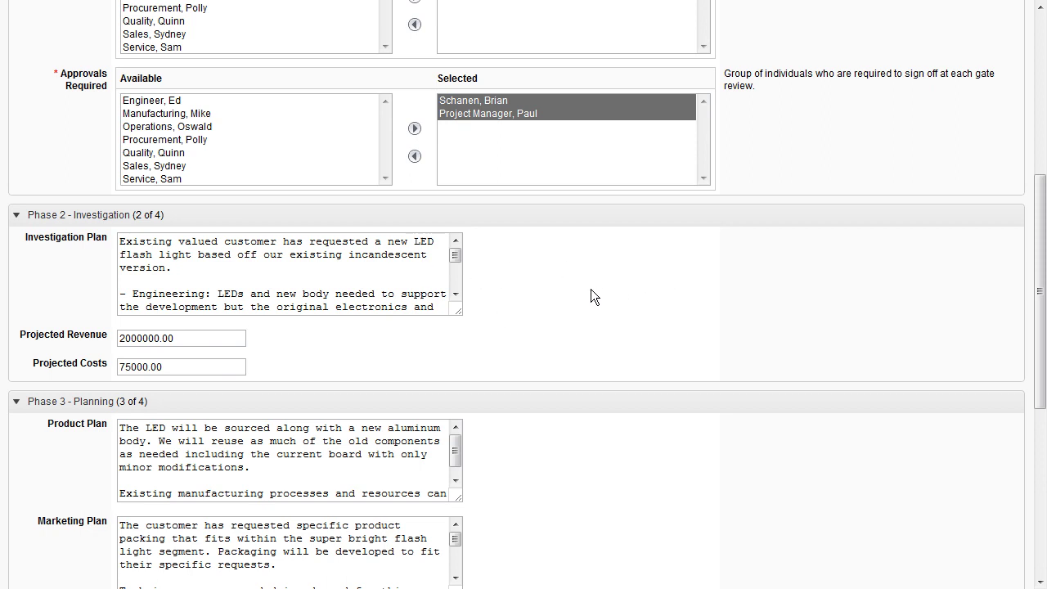
pyautogui.scroll(1, 581, 282)
pyautogui.scroll(4, 34, 205)
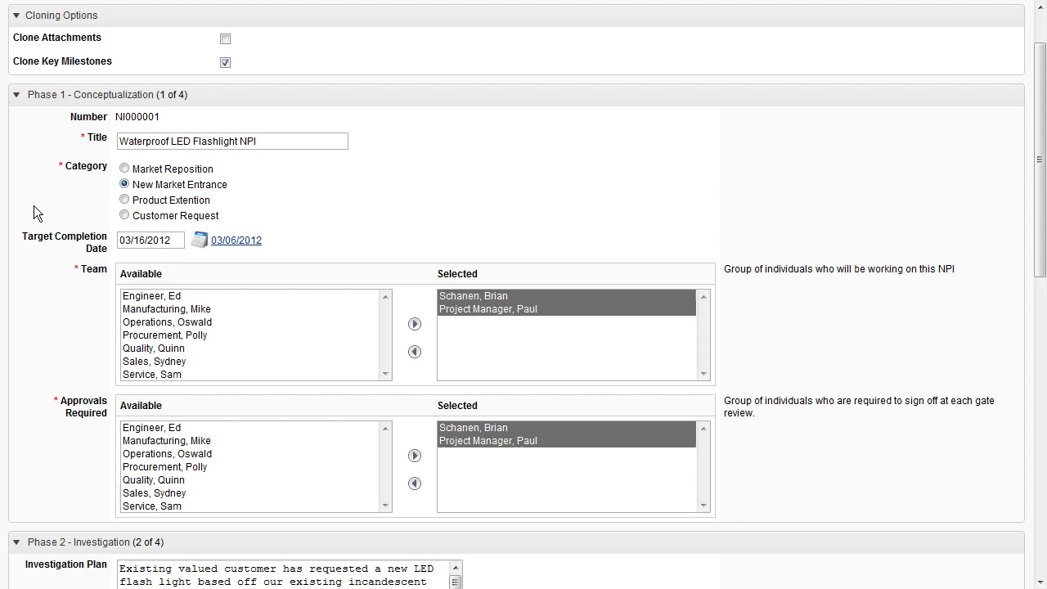
pyautogui.scroll(-5, 34, 206)
pyautogui.scroll(-1, 36, 208)
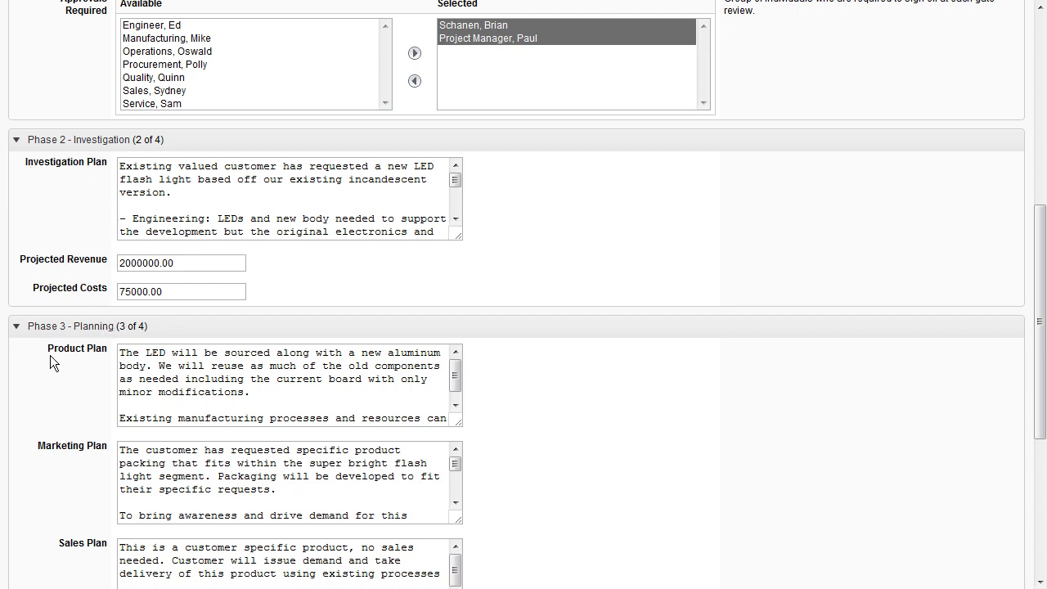
pyautogui.scroll(-4, 536, 310)
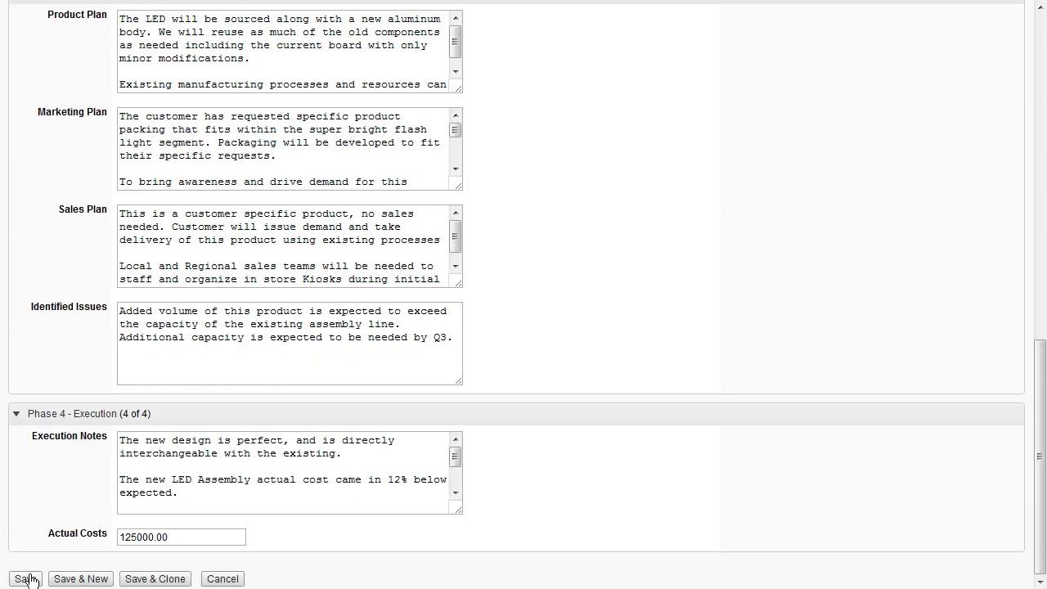
pyautogui.click(25, 579)
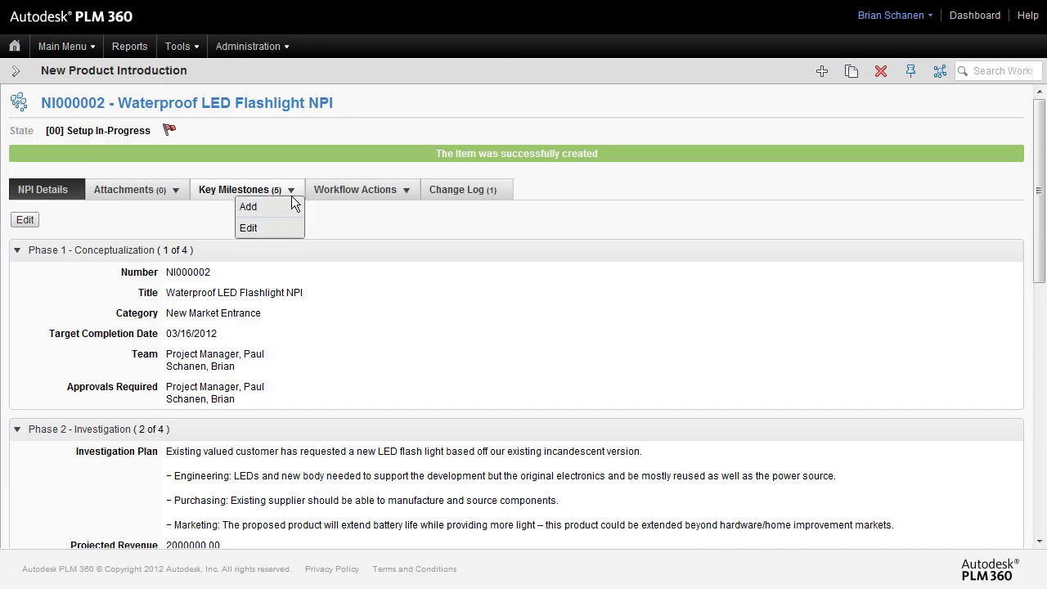
# Briefly show and hide the NPI item list, then view NI000002's key milestones.
pyautogui.click(14, 72)
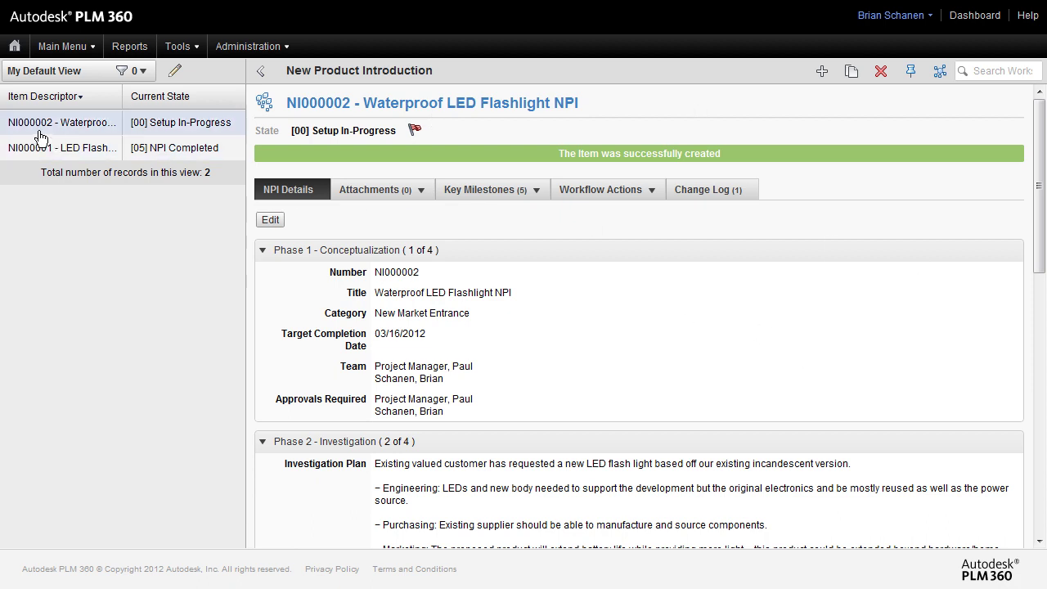
pyautogui.click(260, 71)
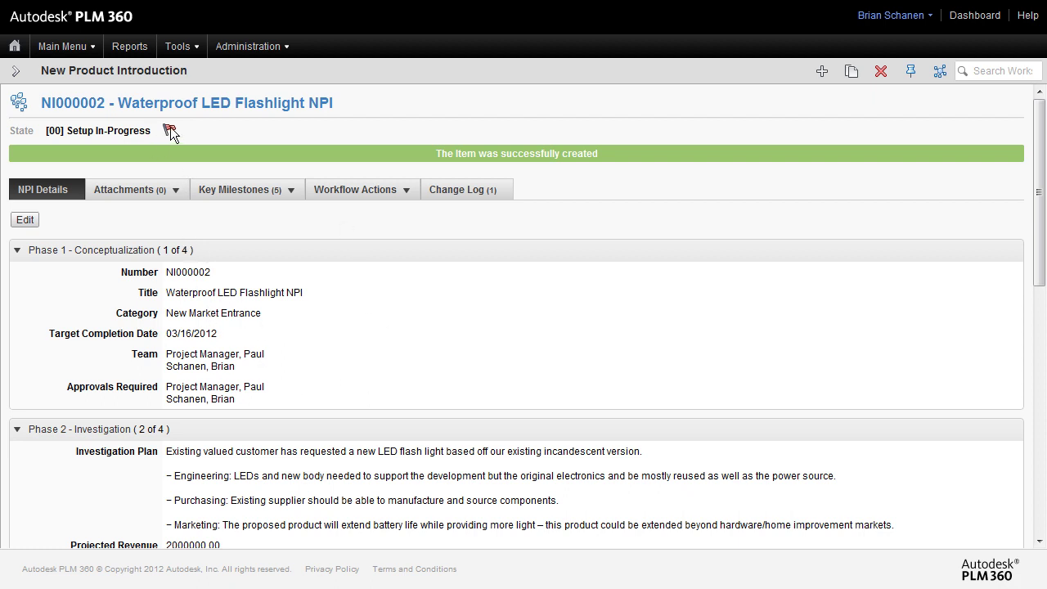
pyautogui.moveTo(170, 133)
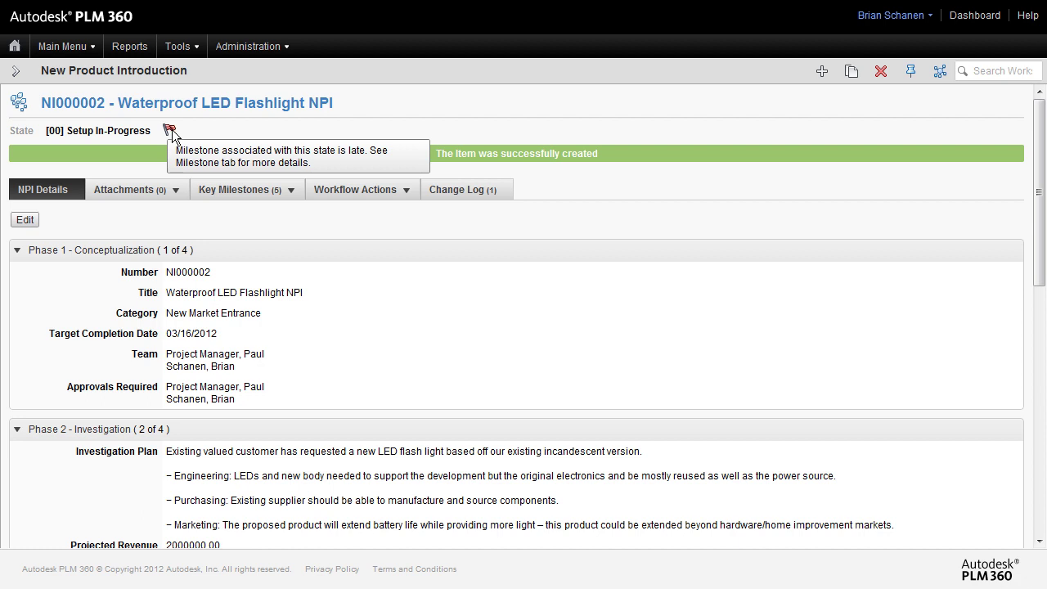
pyautogui.click(244, 196)
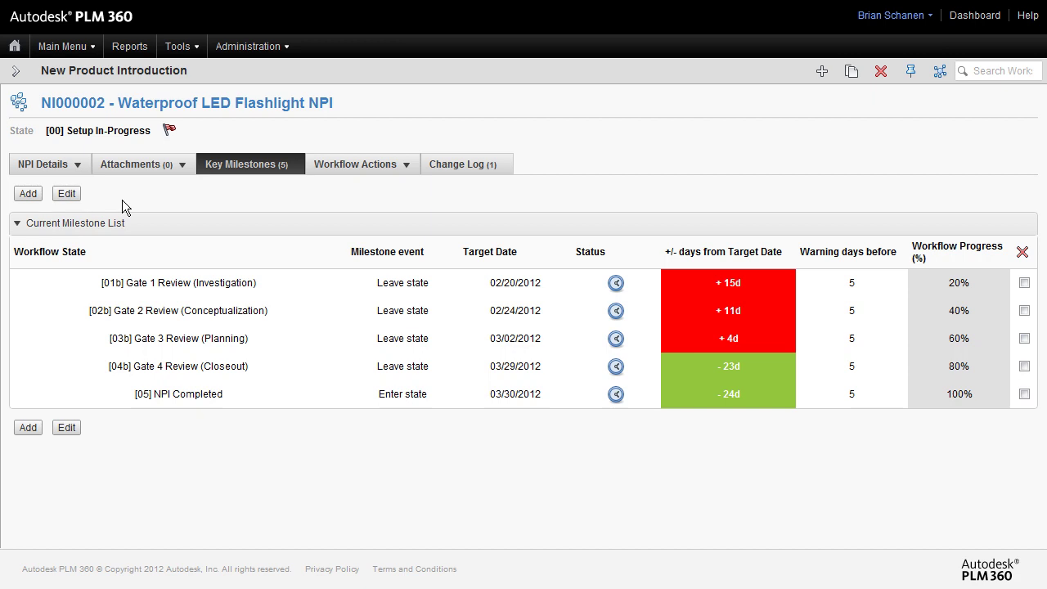
# Put NI000002's Current Milestone List into edit mode.
pyautogui.click(68, 198)
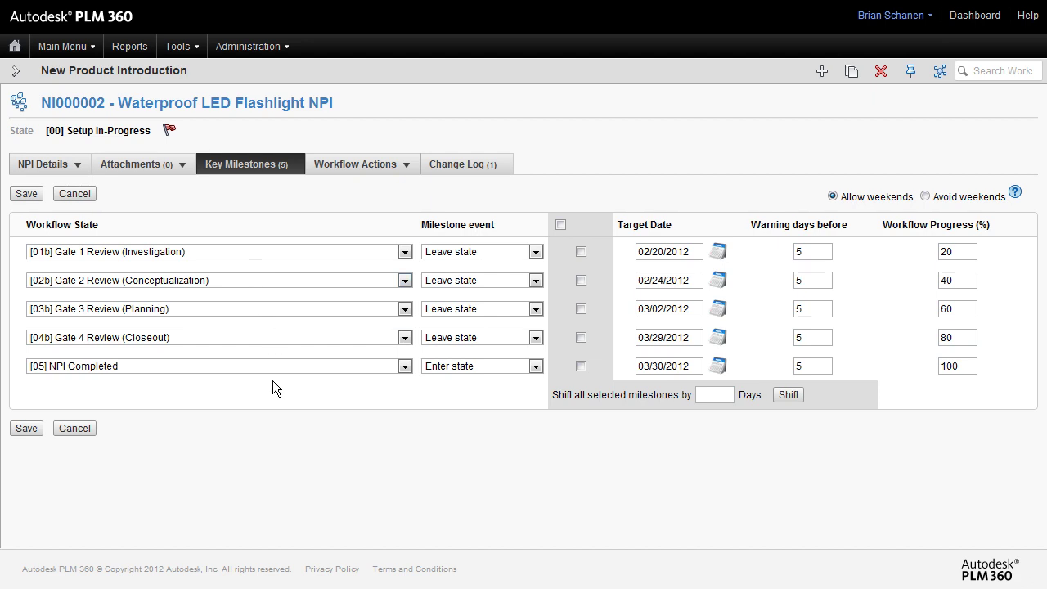
# Shift all five milestone target dates 60 days later and save the schedule.
pyautogui.click(404, 252)
pyautogui.click(289, 223)
pyautogui.click(560, 224)
pyautogui.click(721, 399)
pyautogui.write('60')
pyautogui.click(795, 397)
pyautogui.click(31, 431)
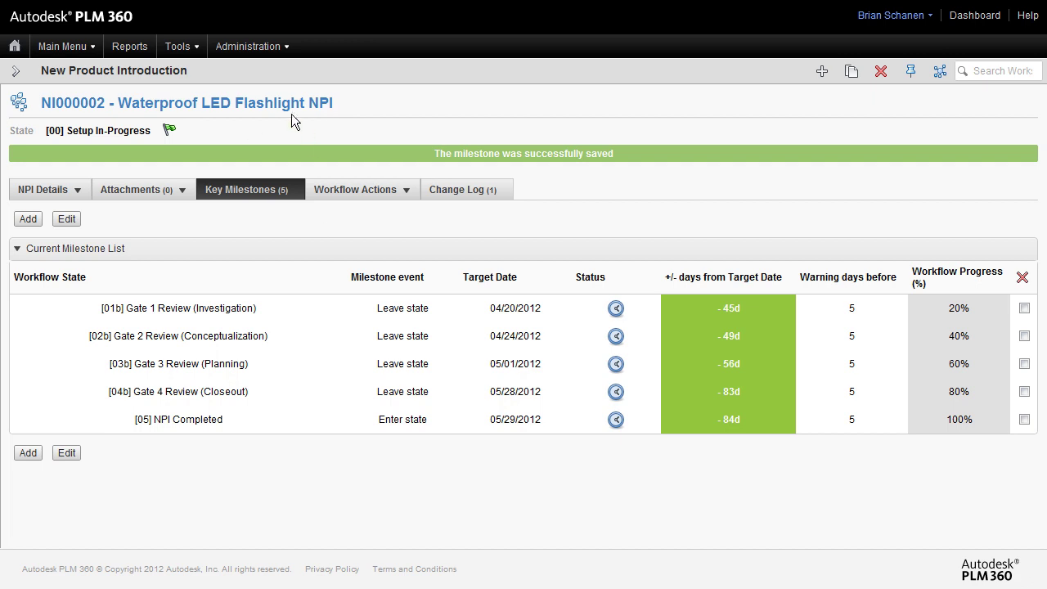
# Save the remaining key milestones, from Gate 1 Review (04/20/2012) to NPI Completed (05/29/2012).
pyautogui.moveTo(617, 314)
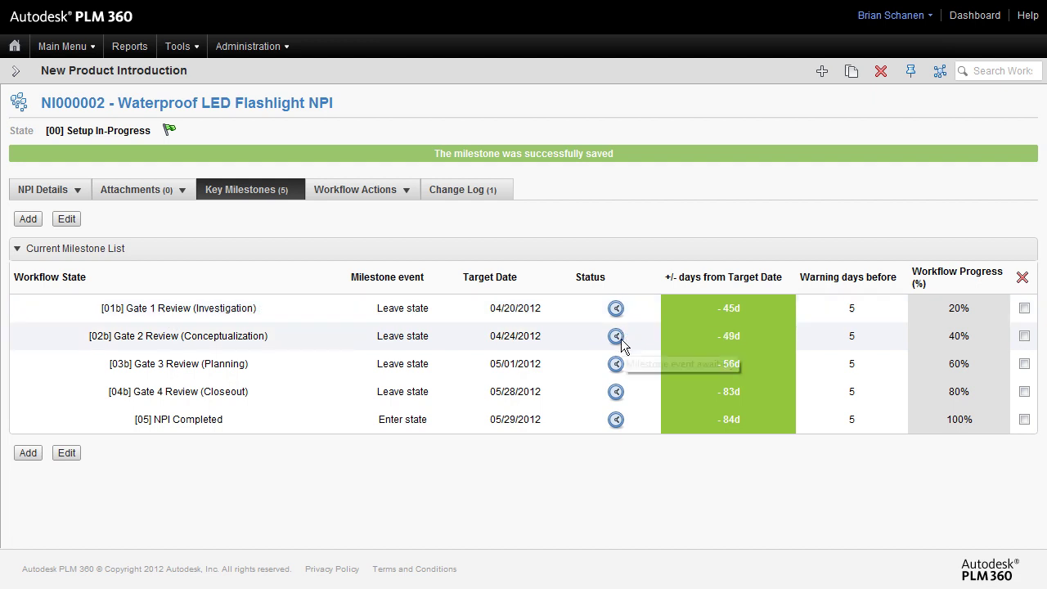
pyautogui.moveTo(612, 368)
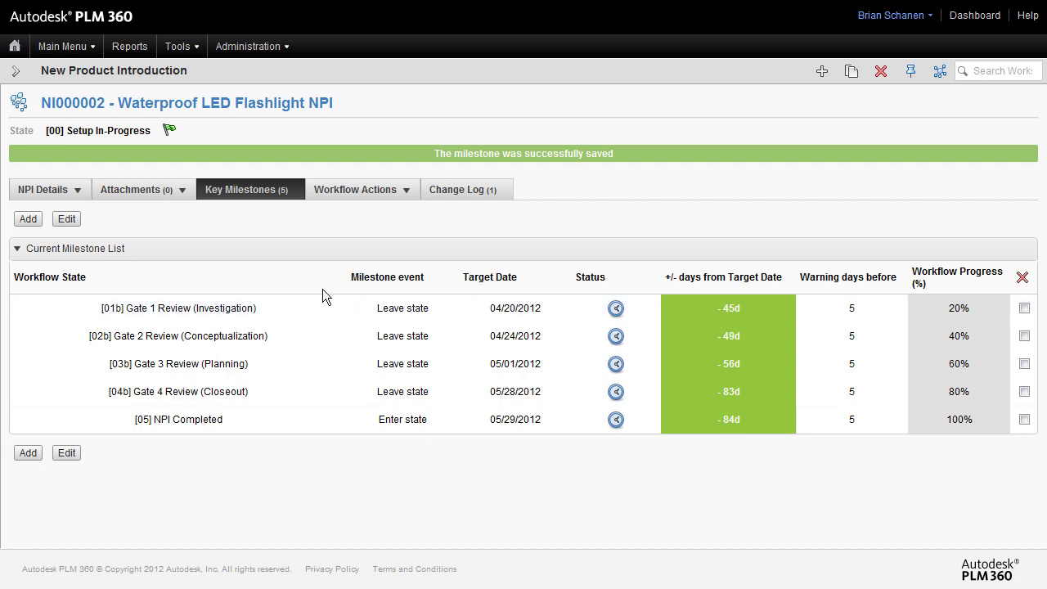
# Perform the Start Phase 1 workflow action, moving NI000002 to Phase 1 In-Progress (Investigation).
pyautogui.click(349, 193)
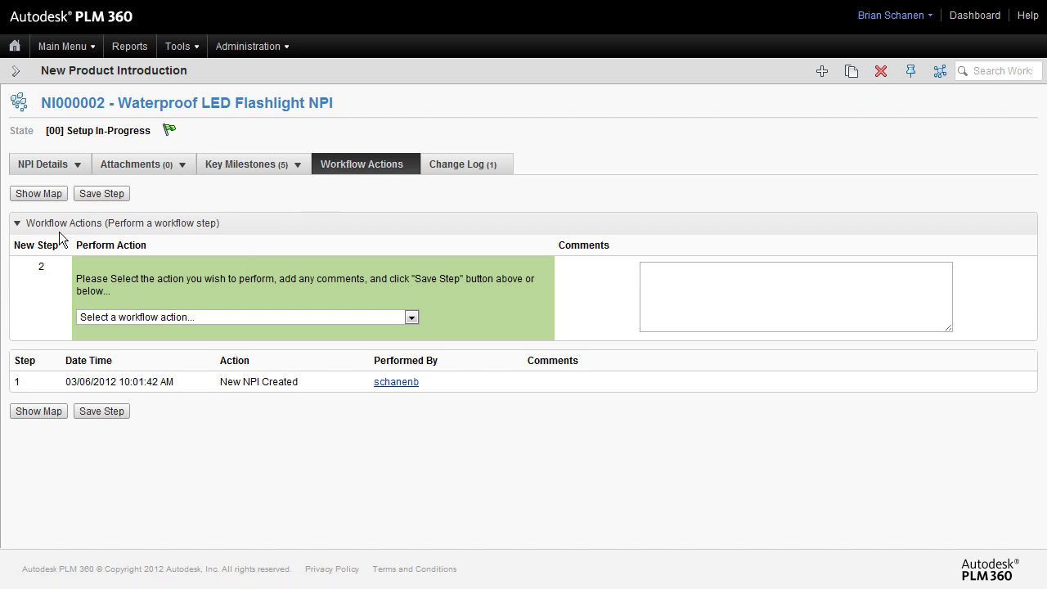
pyautogui.click(410, 318)
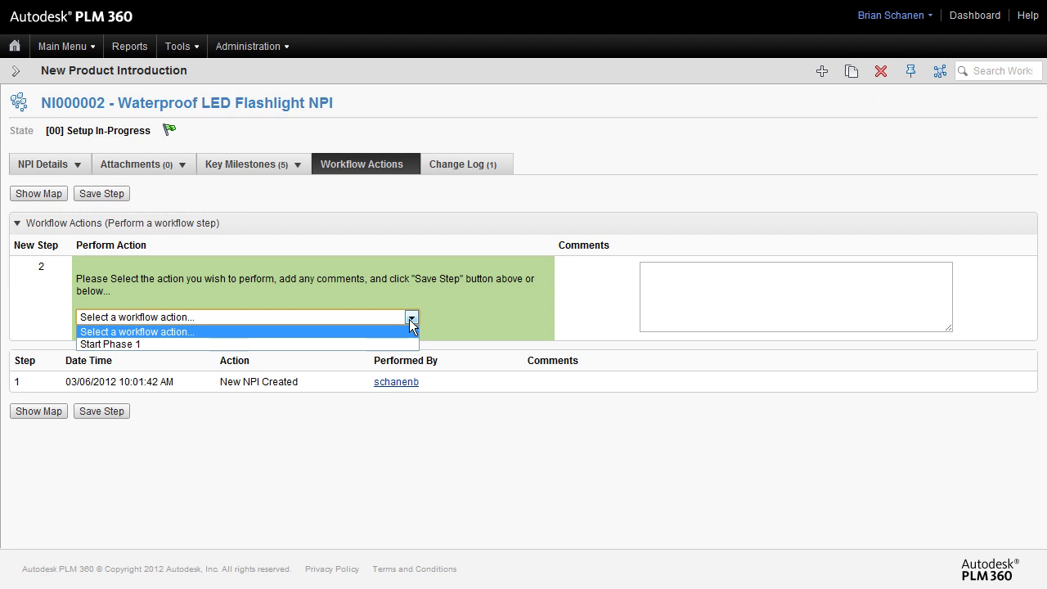
pyautogui.click(201, 344)
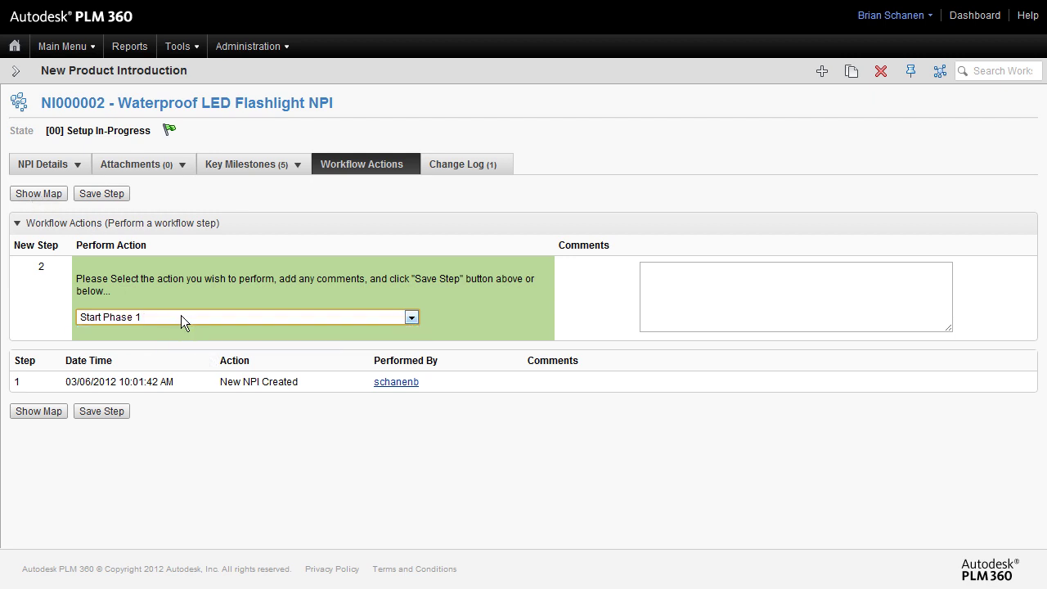
pyautogui.click(180, 317)
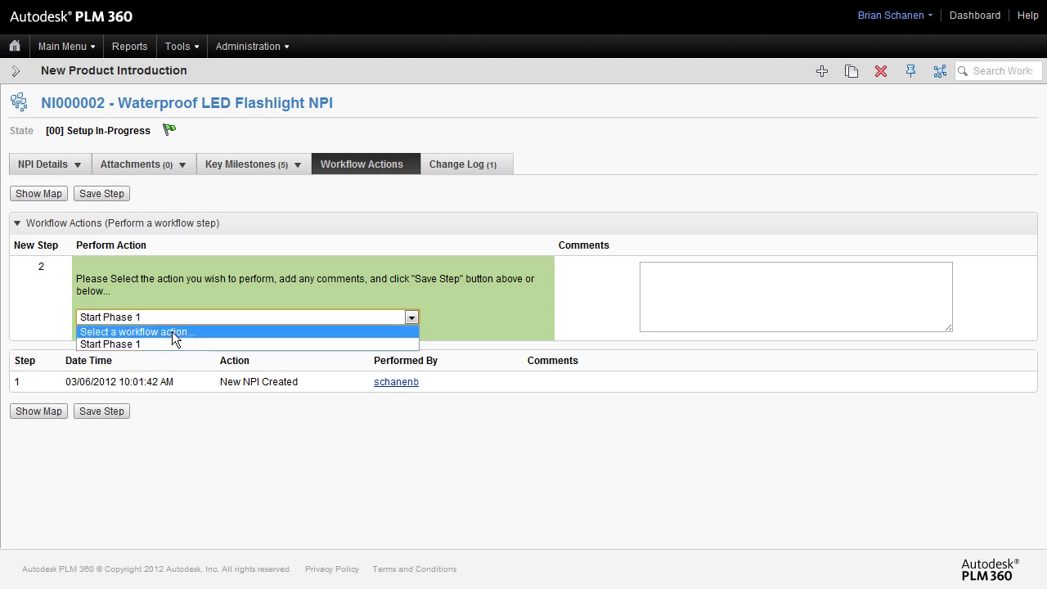
pyautogui.click(152, 344)
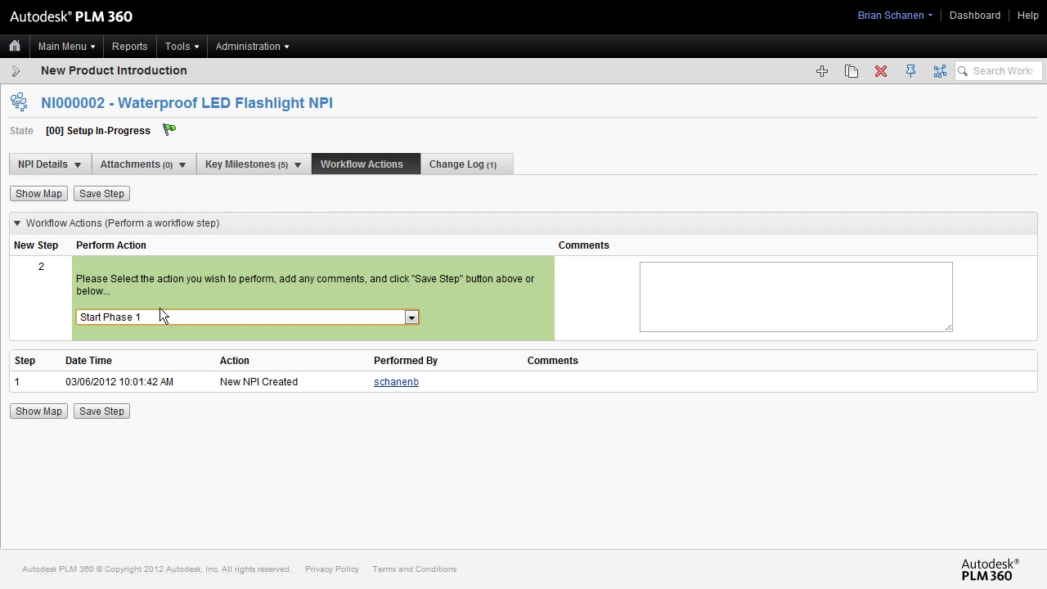
pyautogui.click(97, 199)
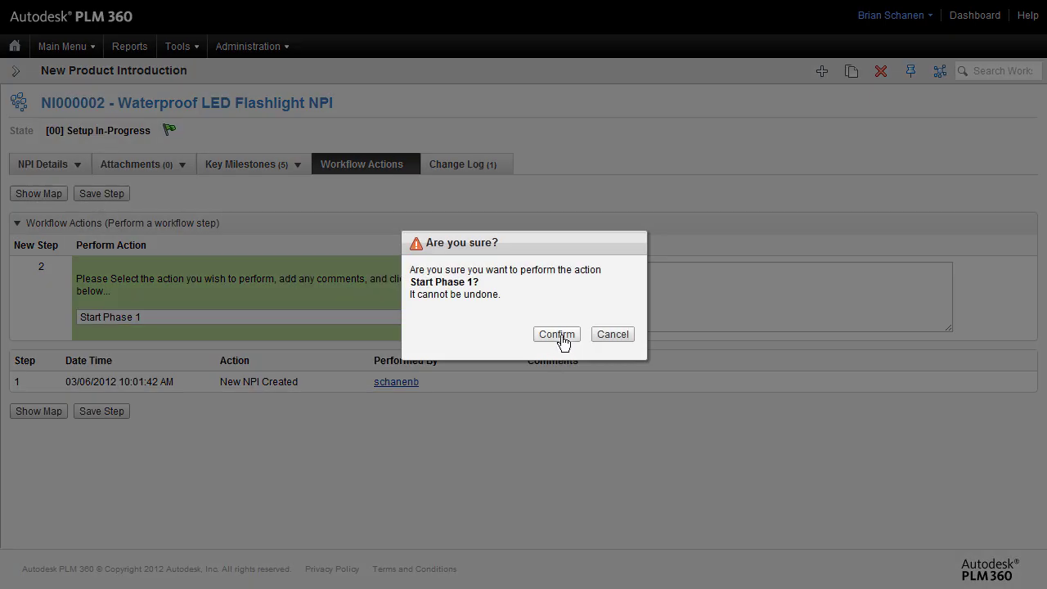
pyautogui.click(557, 335)
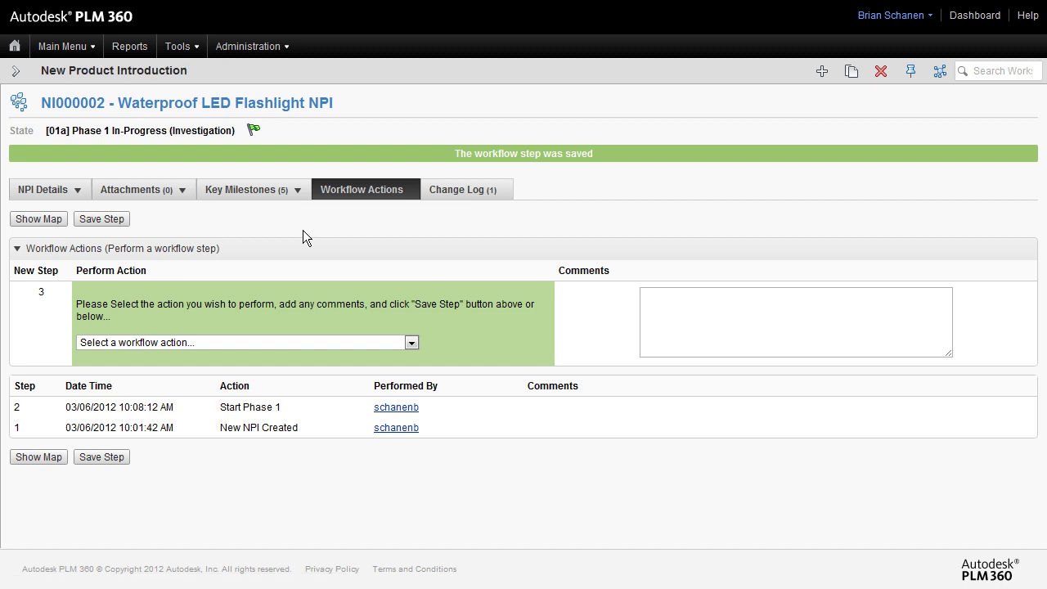
pyautogui.click(47, 220)
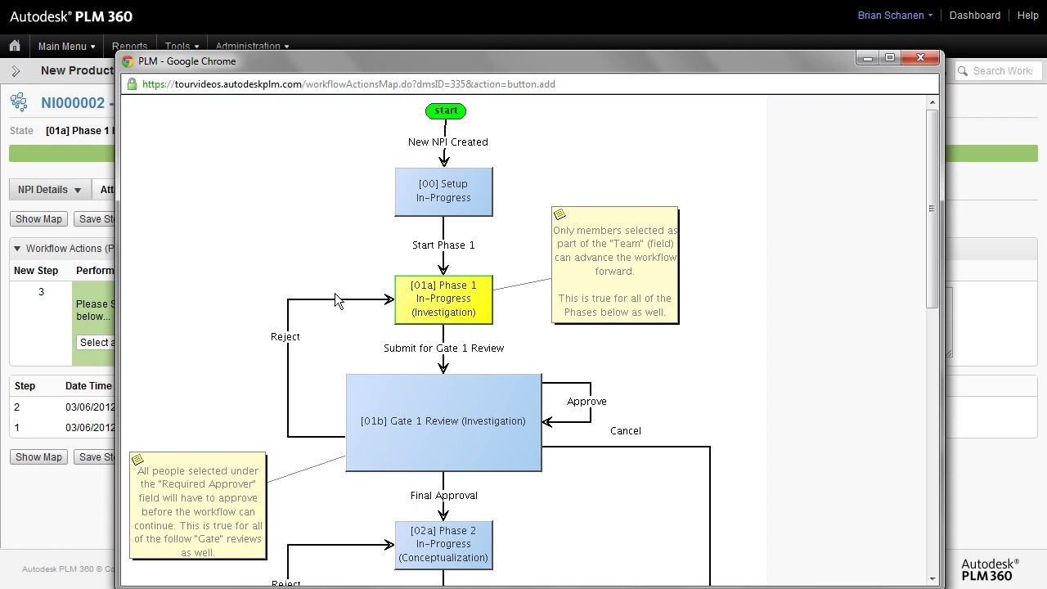
pyautogui.click(920, 57)
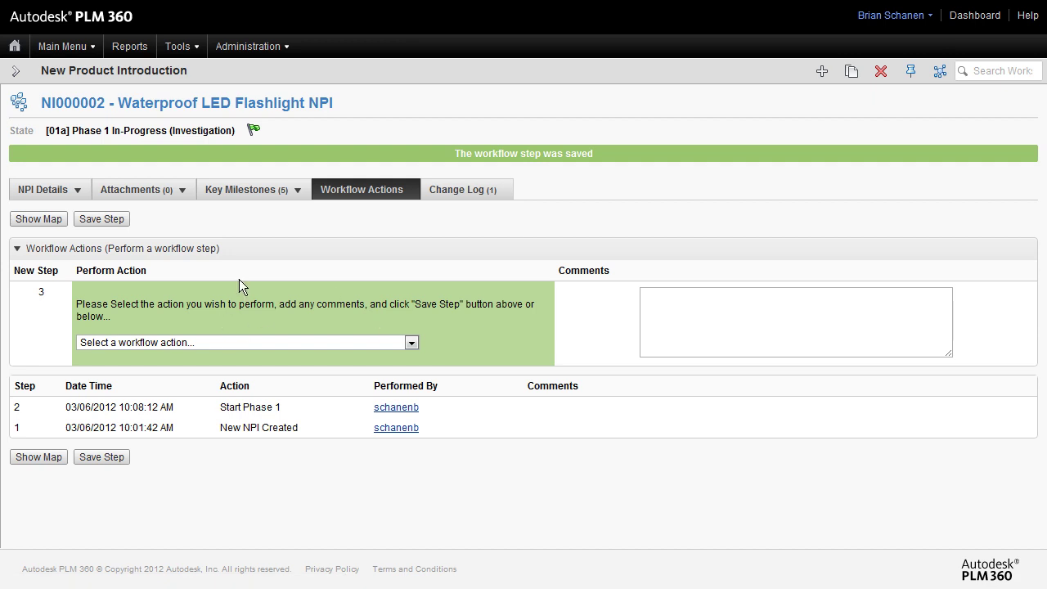
# Review the NPI Details page of the Waterproof LED Flashlight NPI.
pyautogui.click(47, 194)
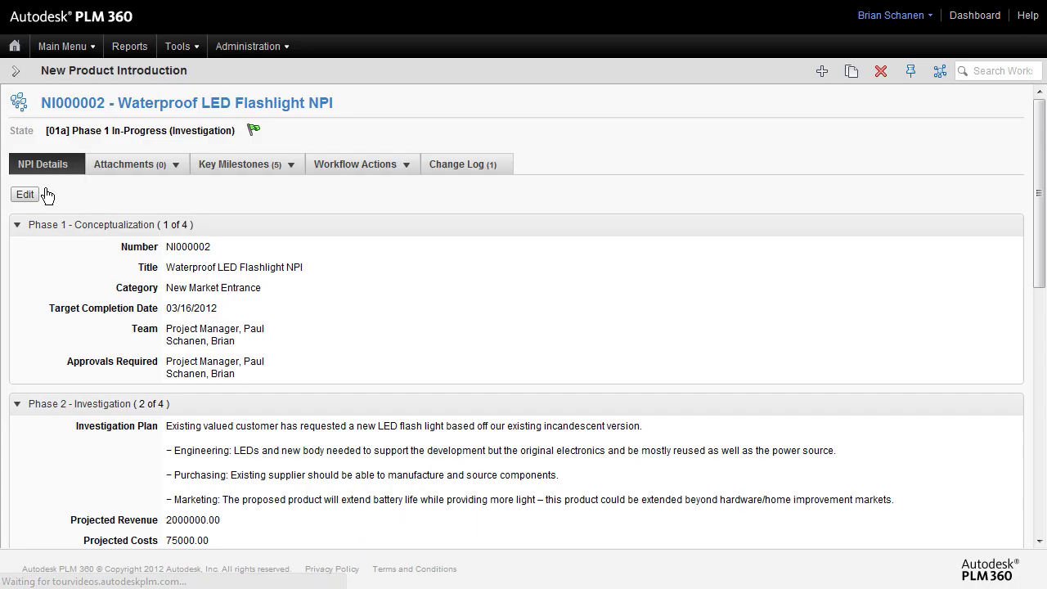
pyautogui.scroll(-5, 505, 346)
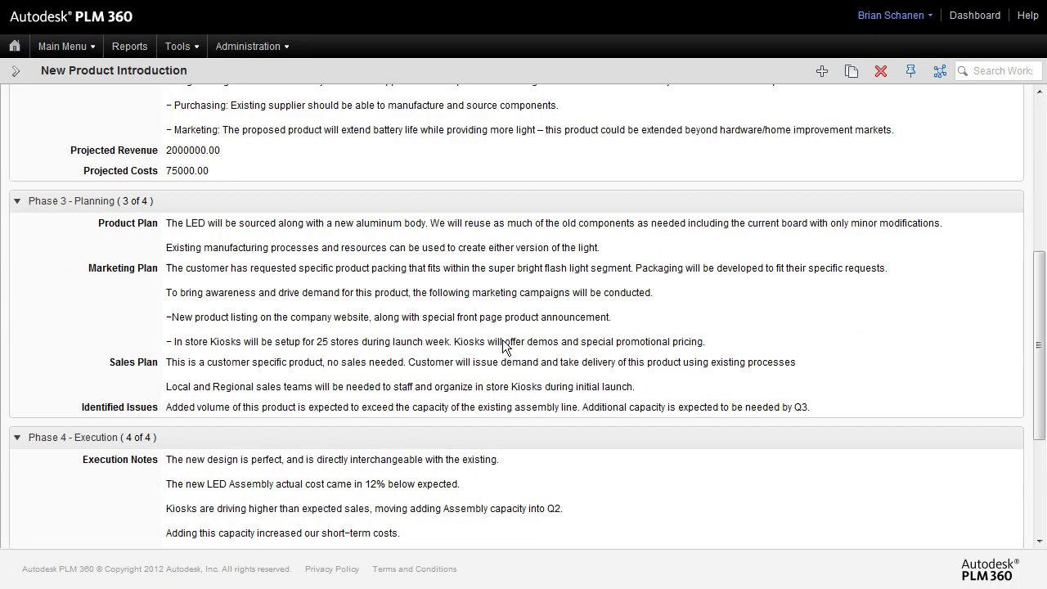
pyautogui.scroll(5, 505, 345)
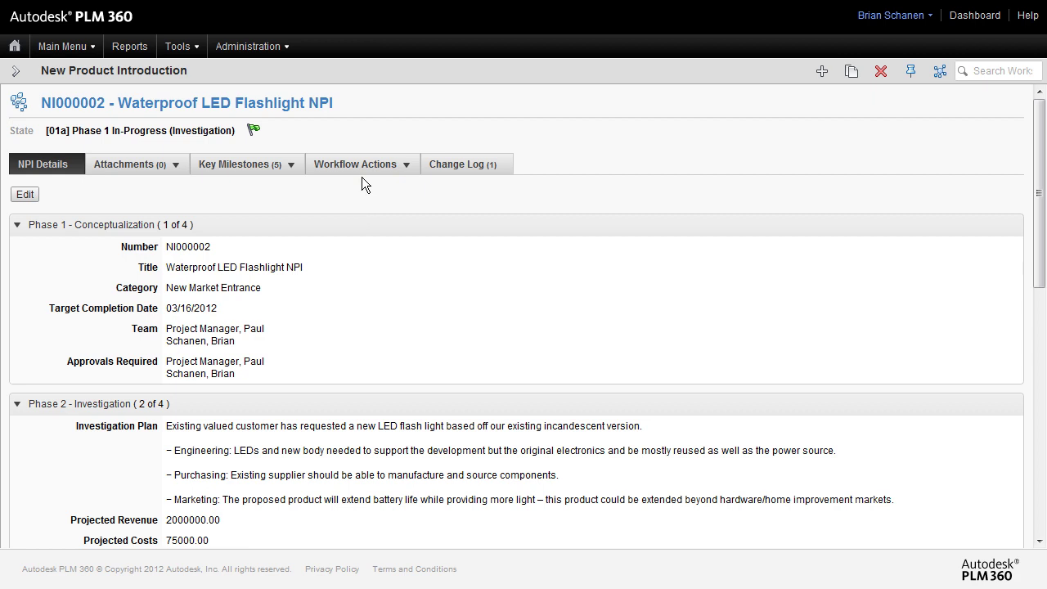
# Open project PR000001's schedule in Project Management and scroll across its timeline.
pyautogui.click(75, 49)
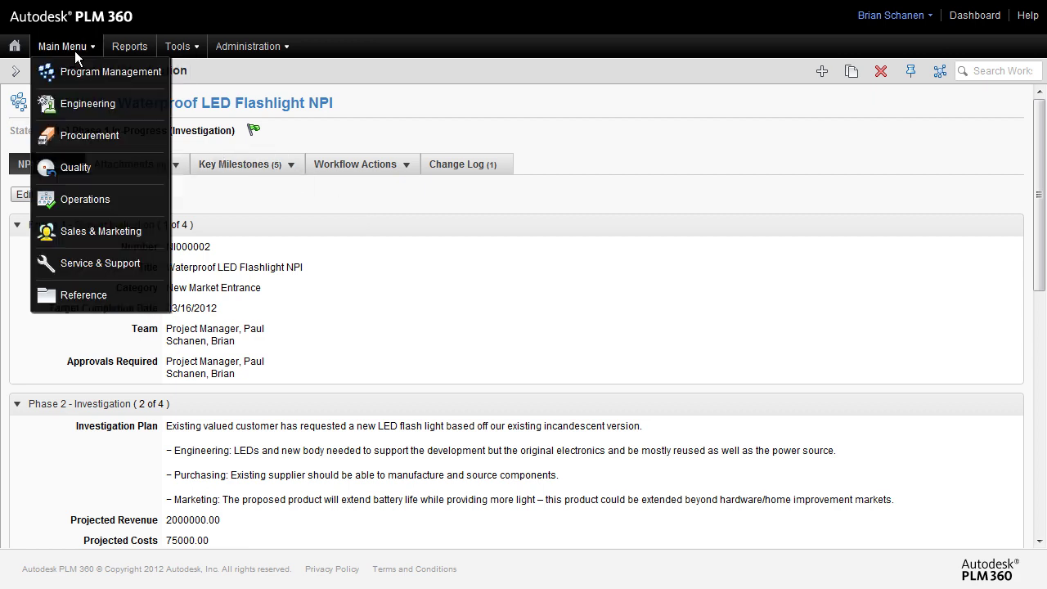
pyautogui.moveTo(106, 72)
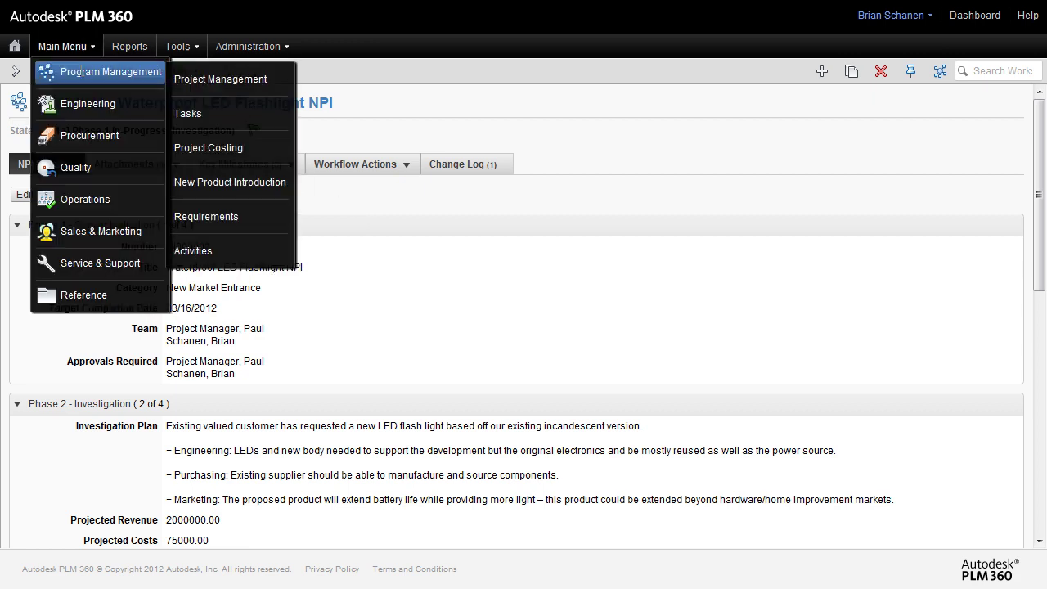
pyautogui.click(214, 80)
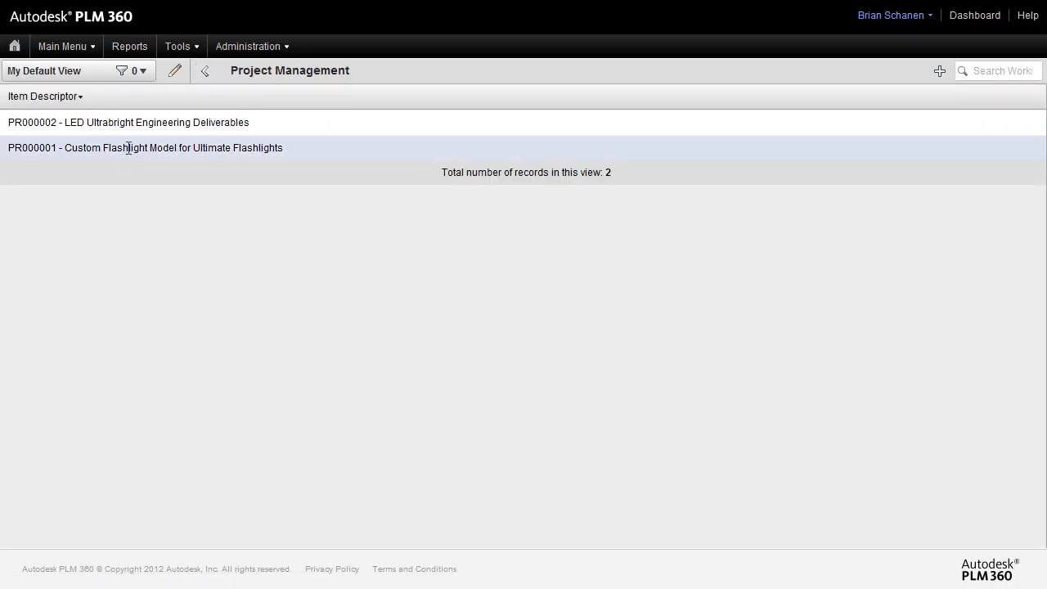
pyautogui.click(128, 148)
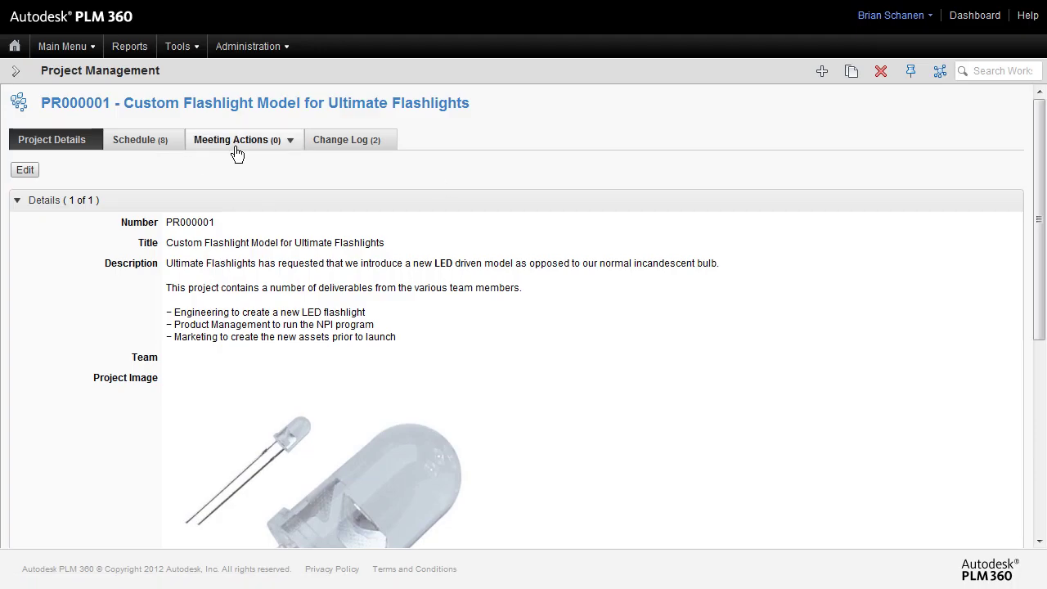
pyautogui.click(142, 142)
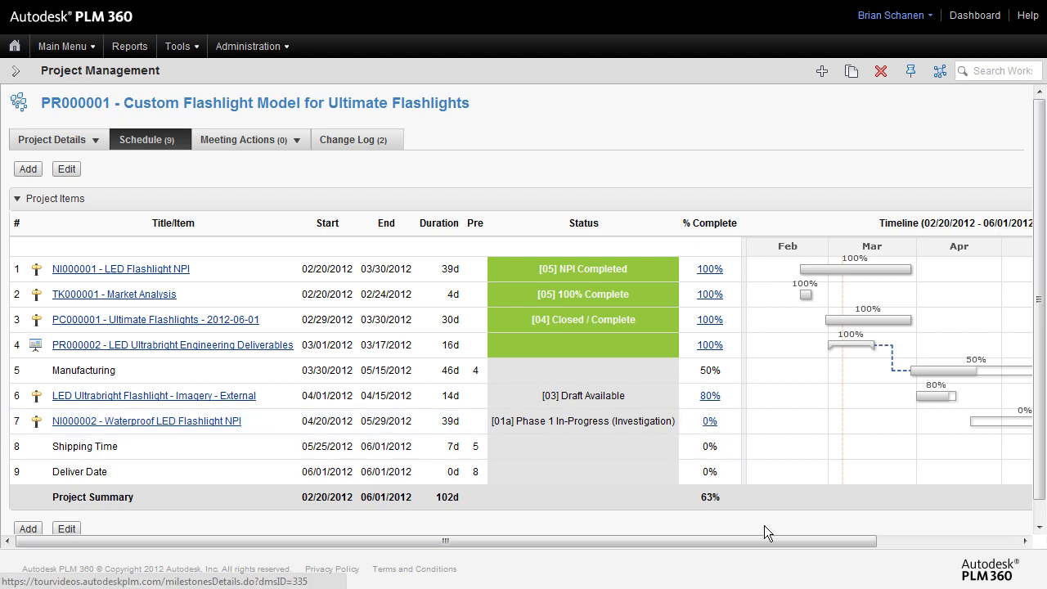
pyautogui.moveTo(752, 541); pyautogui.dragTo(911, 543)
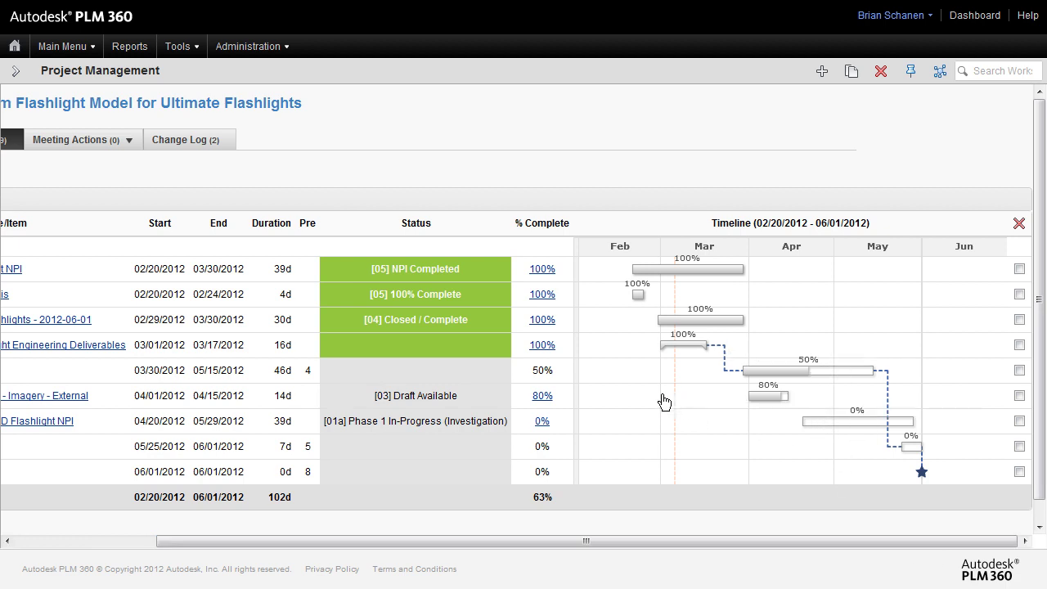
pyautogui.moveTo(649, 540); pyautogui.dragTo(445, 541)
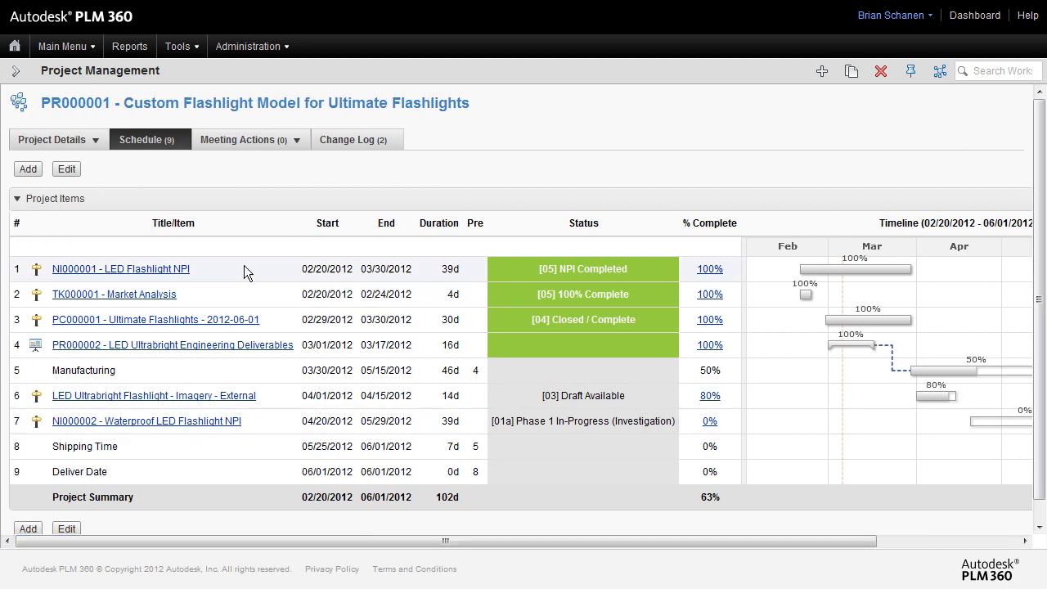
# Open NI000002 and perform Submit for Gate 1 Review as workflow step 3.
pyautogui.click(145, 423)
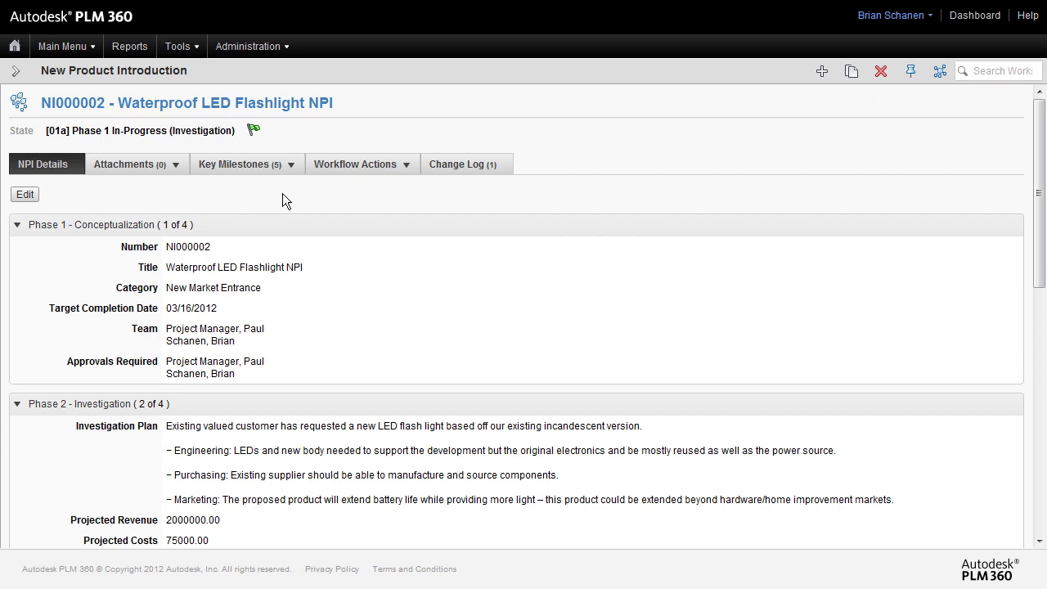
pyautogui.click(229, 165)
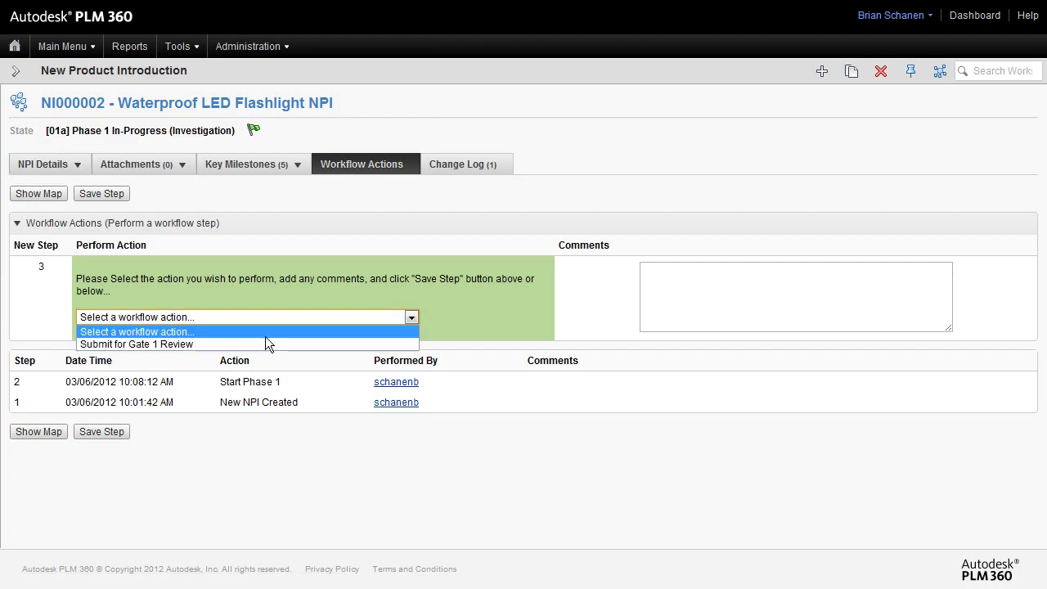
pyautogui.click(226, 344)
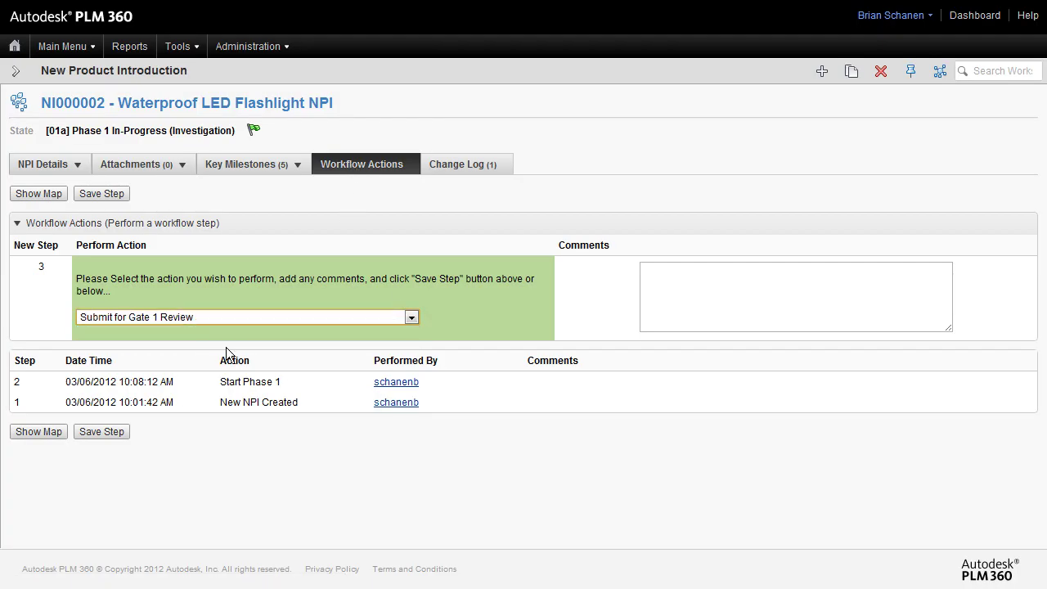
pyautogui.click(112, 196)
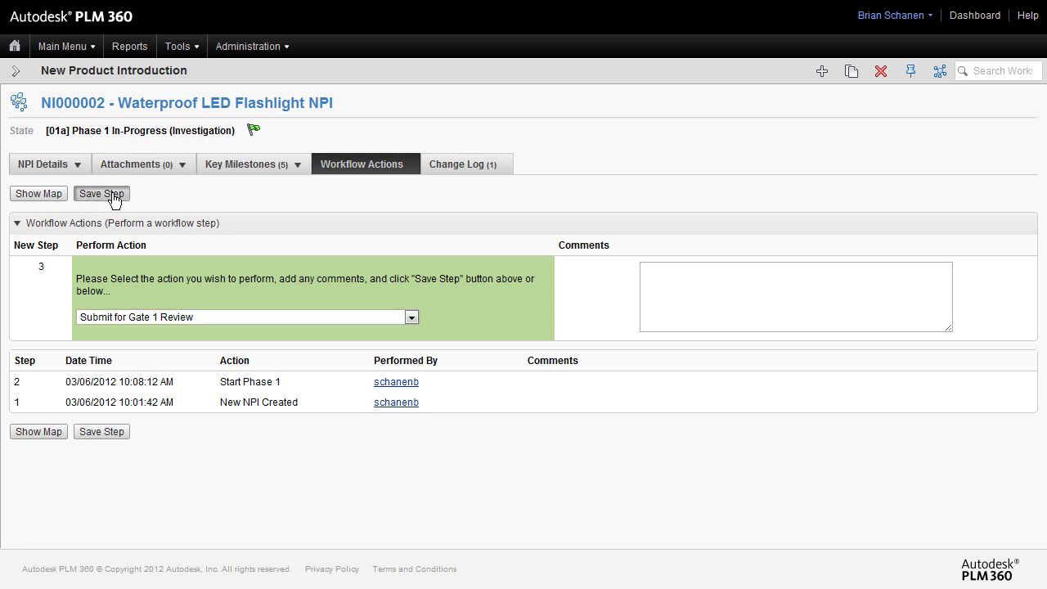
pyautogui.click(558, 334)
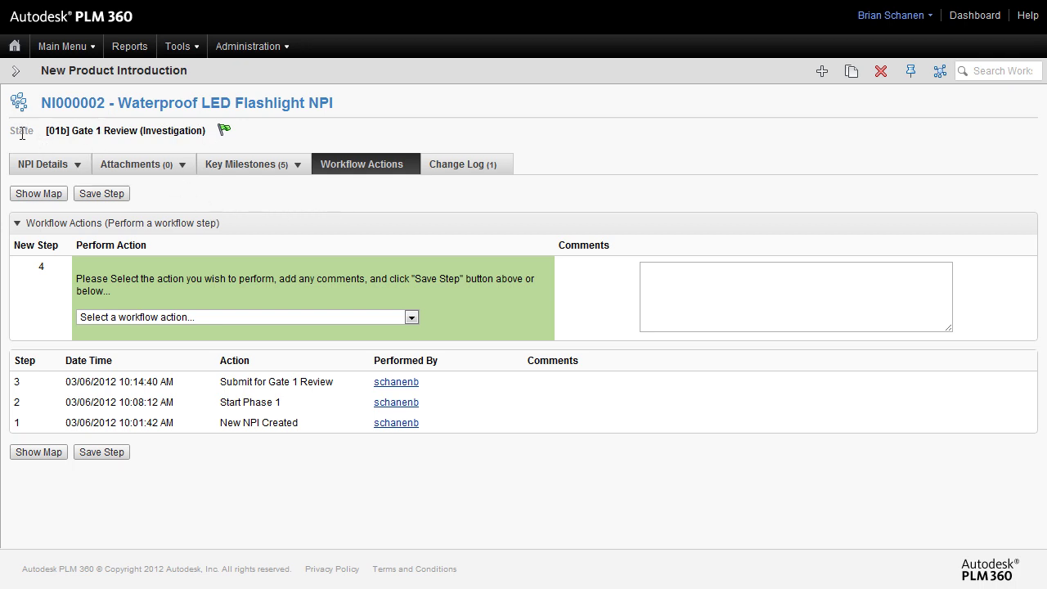
# Open the workflow map and scroll through it to see the current Gate 1 Review state.
pyautogui.click(38, 195)
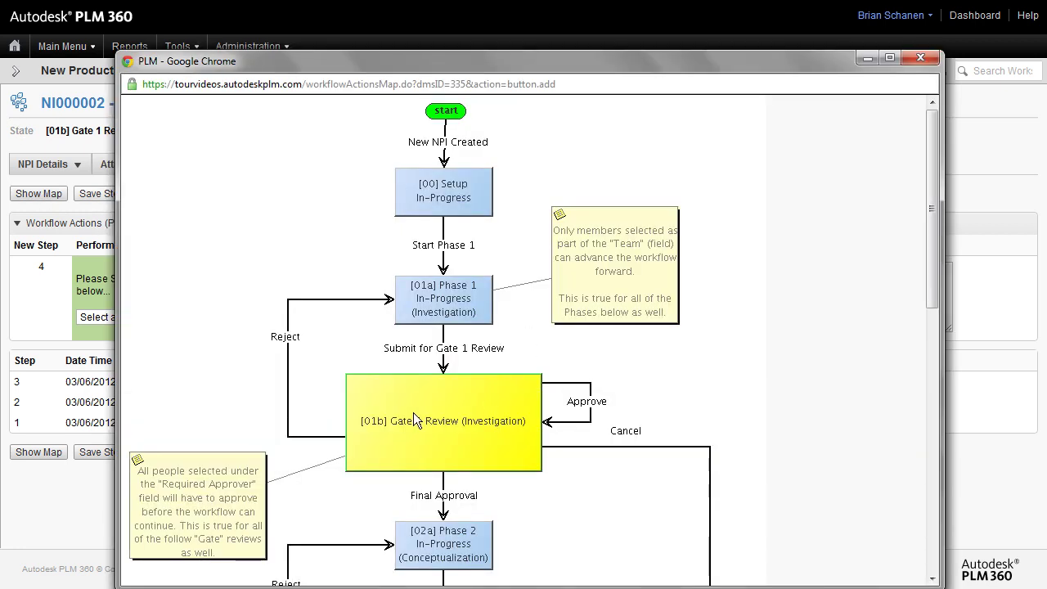
pyautogui.scroll(-3, 413, 413)
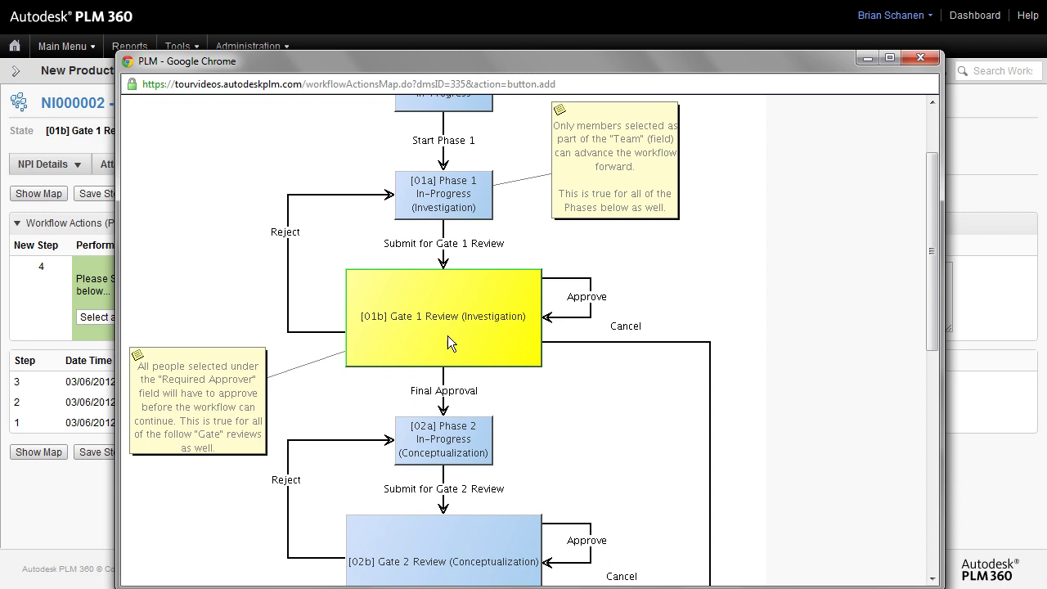
pyautogui.scroll(-1, 477, 329)
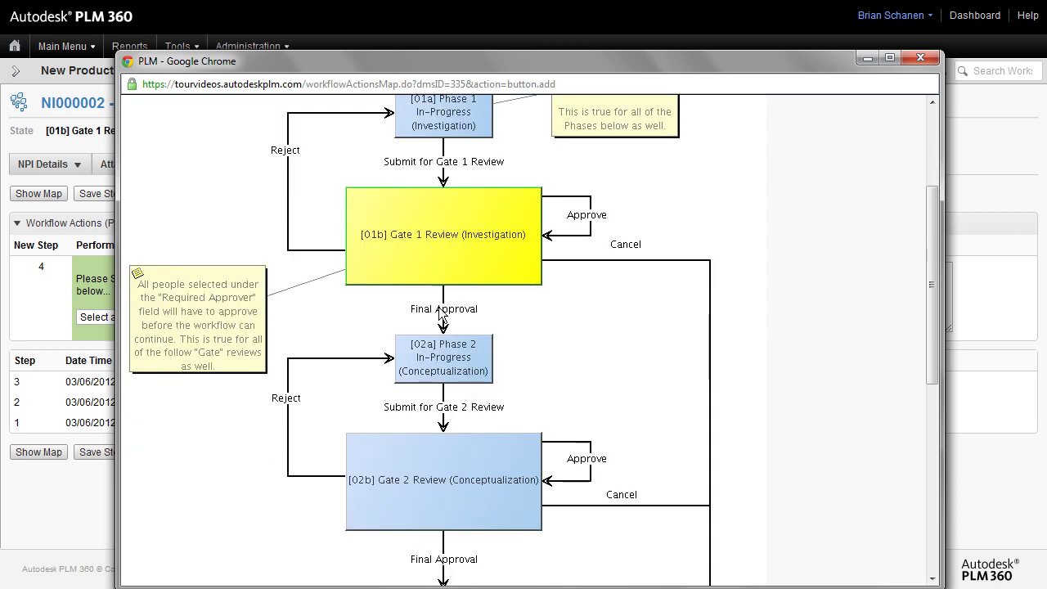
pyautogui.scroll(-1, 449, 326)
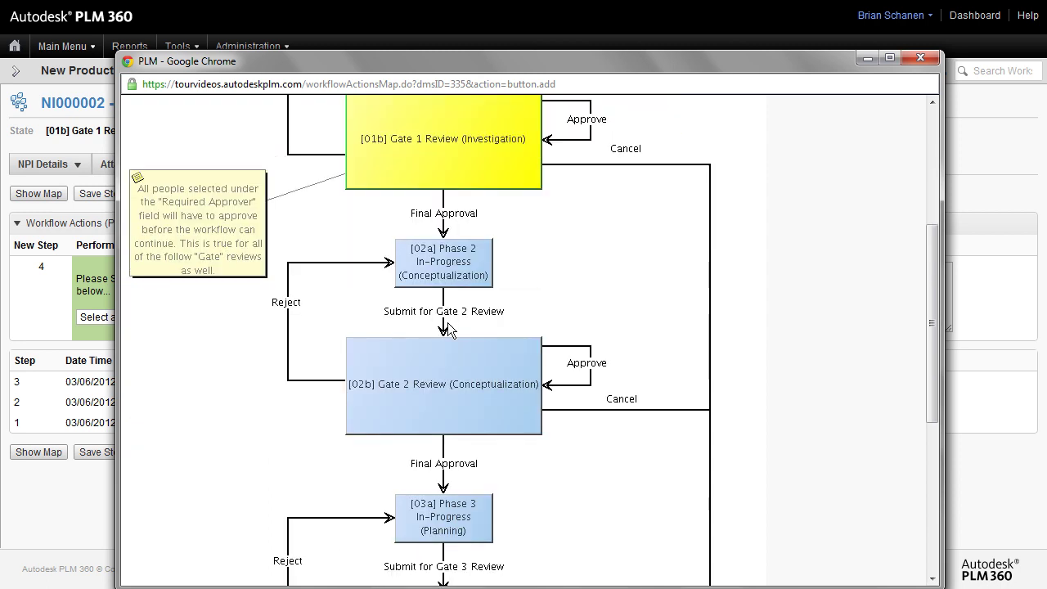
pyautogui.scroll(-1, 449, 329)
pyautogui.scroll(-3, 447, 326)
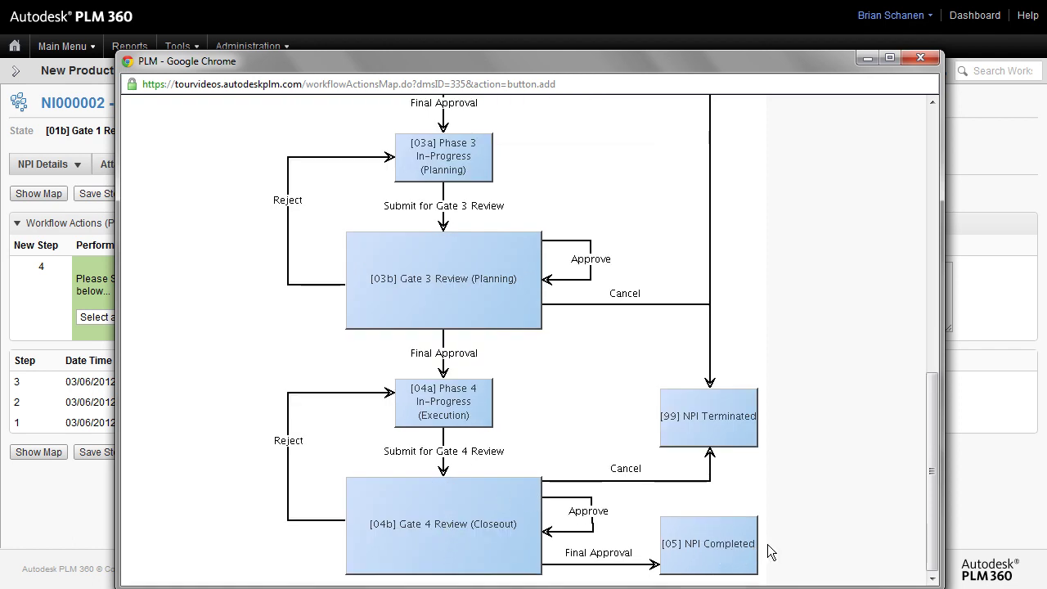
pyautogui.scroll(3, 720, 268)
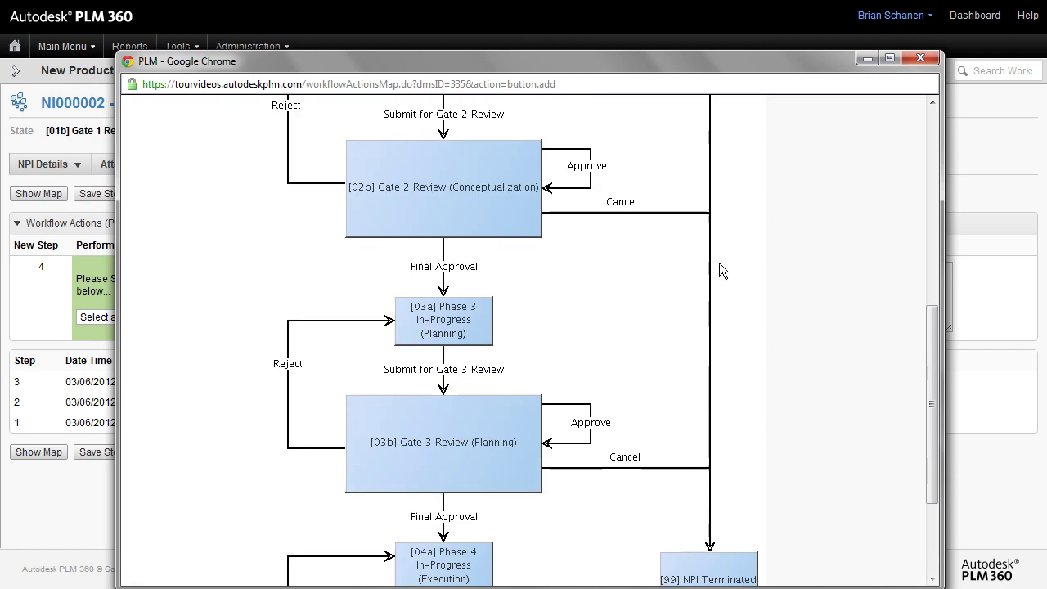
pyautogui.scroll(1, 583, 306)
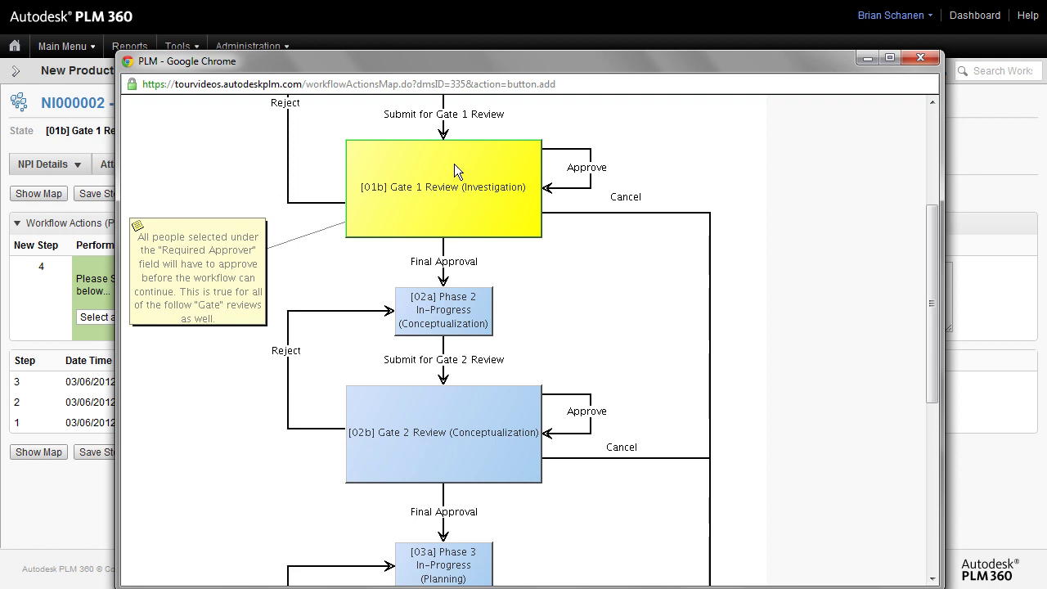
# Close the map and approve the Gate 1 review as workflow step 4.
pyautogui.click(920, 57)
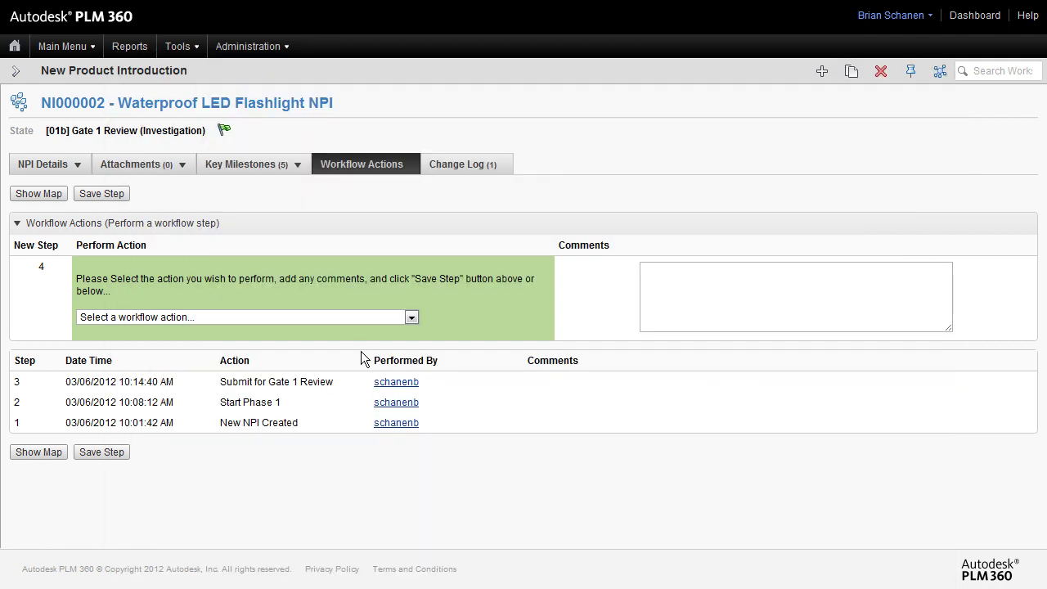
pyautogui.click(412, 318)
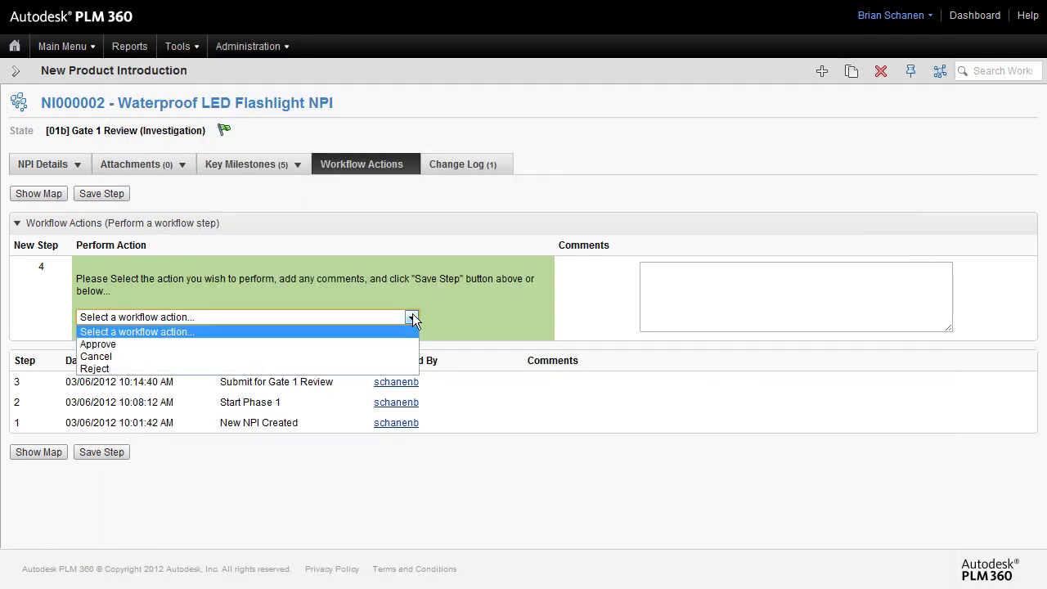
pyautogui.click(155, 344)
pyautogui.click(95, 194)
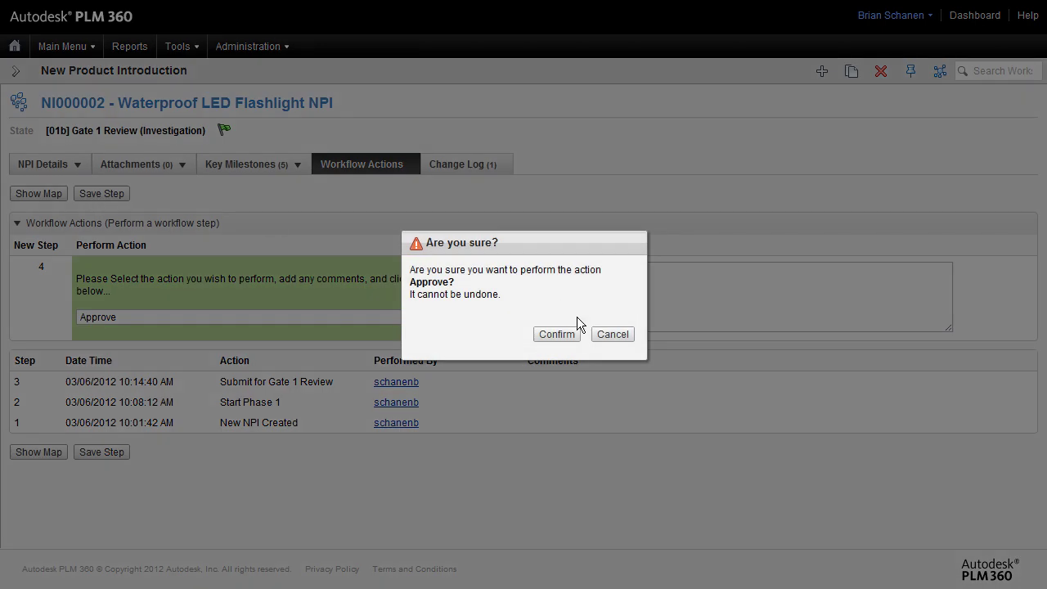
pyautogui.click(563, 335)
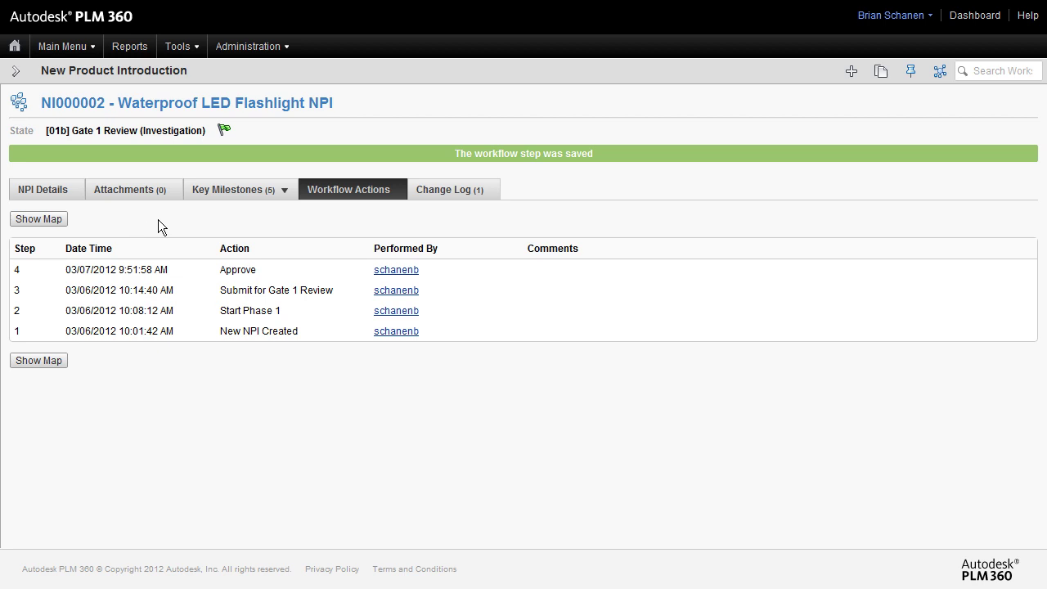
# Check the updated workflow map, then close it.
pyautogui.click(38, 219)
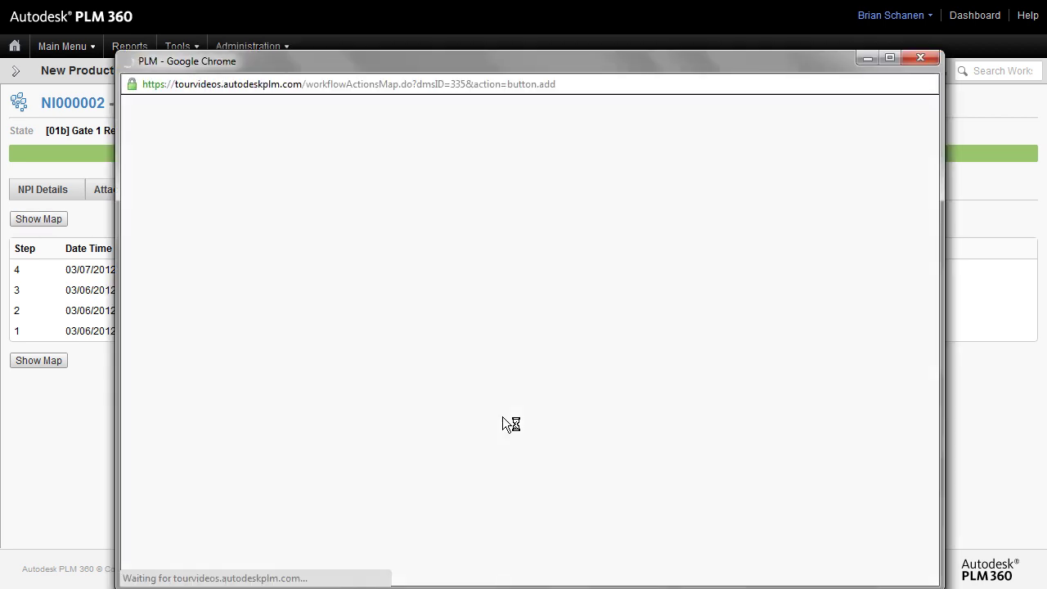
pyautogui.scroll(-2, 412, 319)
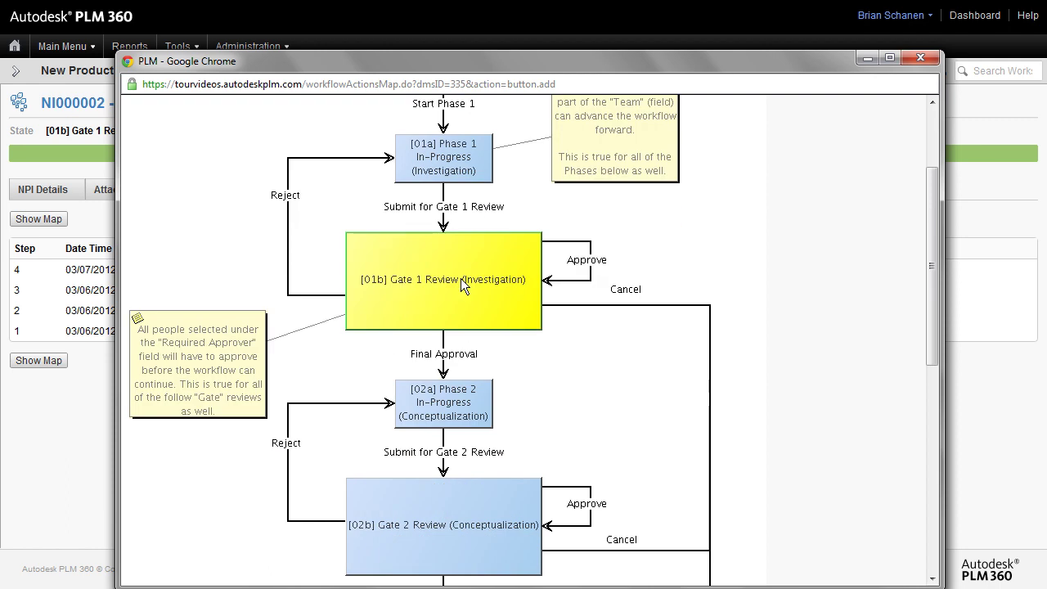
pyautogui.click(924, 60)
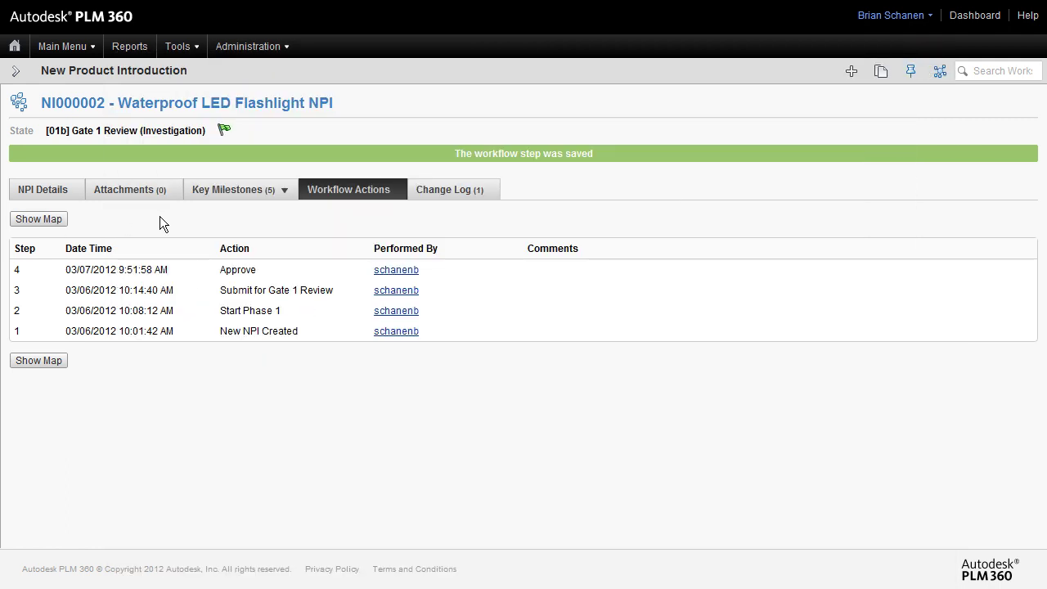
# Review NI000002's NPI Details, noting the two approvers under Approvals Required, then open the account menu.
pyautogui.click(37, 191)
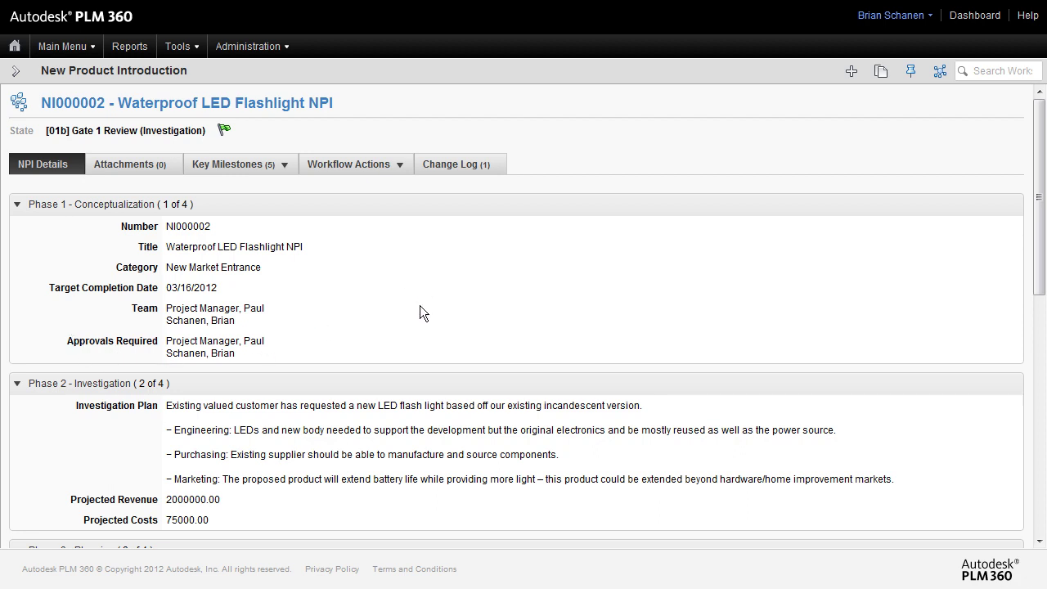
pyautogui.moveTo(268, 340); pyautogui.dragTo(242, 345)
pyautogui.click(597, 280)
pyautogui.click(892, 15)
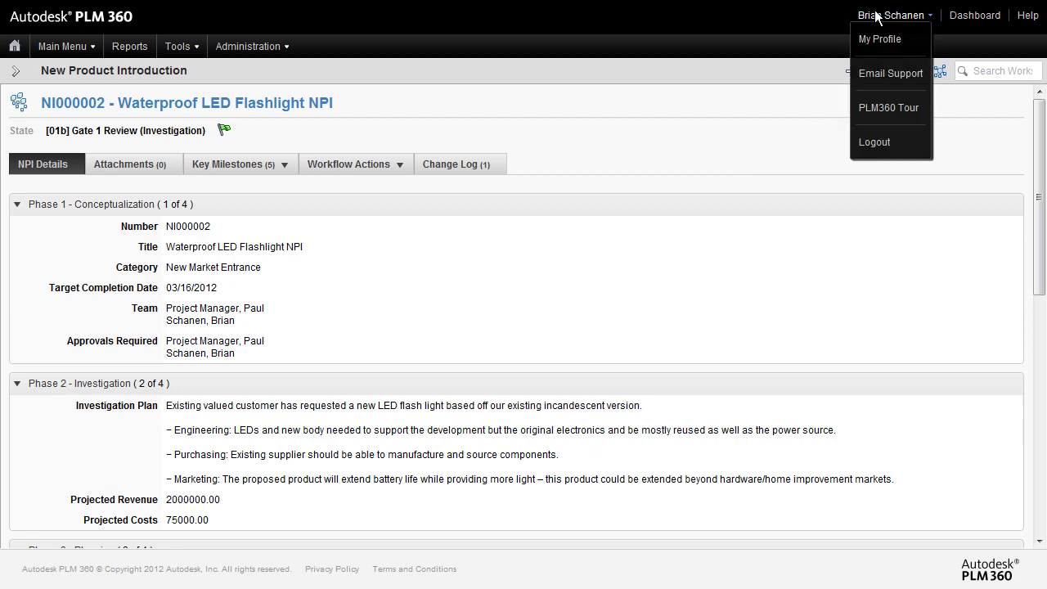
# Log out, sign in as the project manager, and go to the New Product Introduction workspace.
pyautogui.click(882, 145)
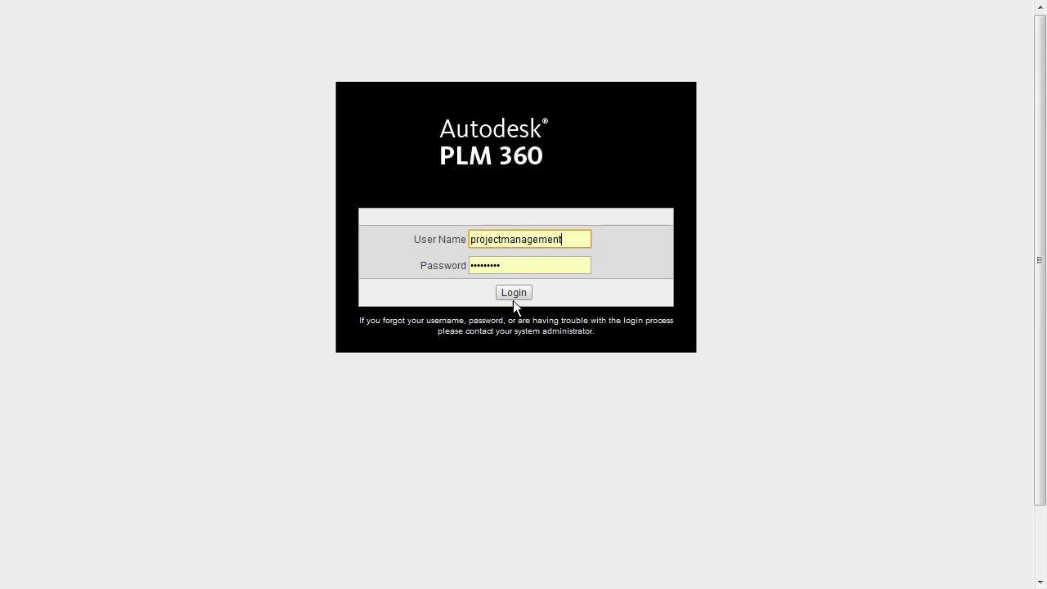
pyautogui.click(513, 296)
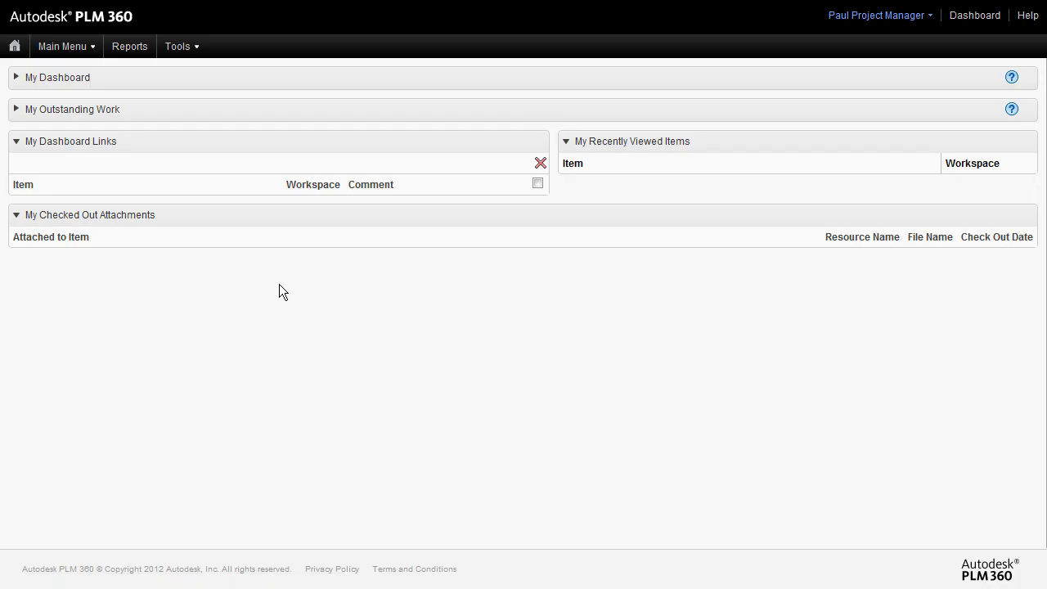
pyautogui.click(56, 48)
pyautogui.moveTo(107, 72)
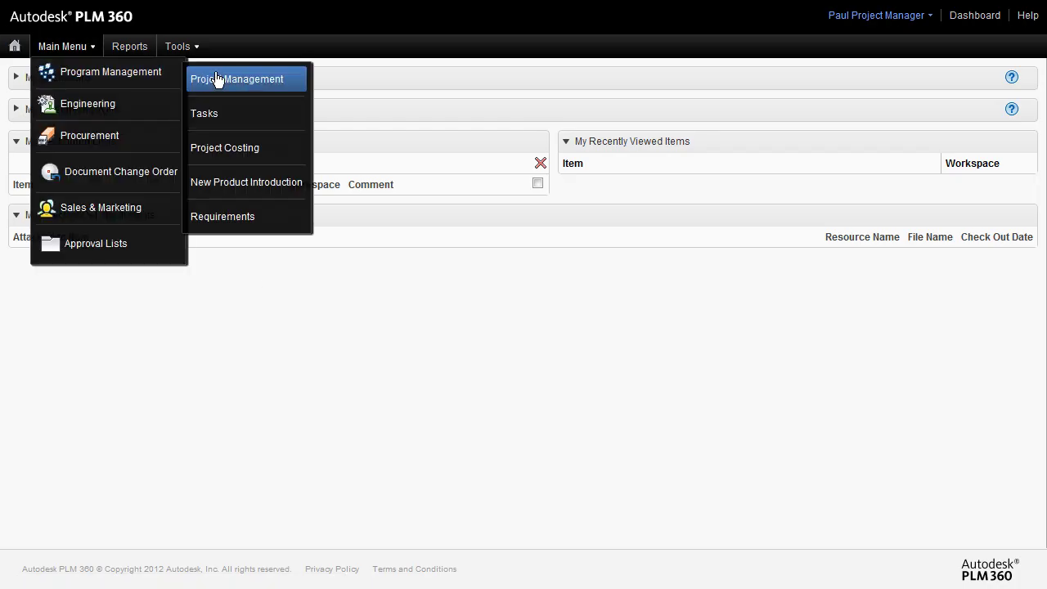
pyautogui.click(233, 184)
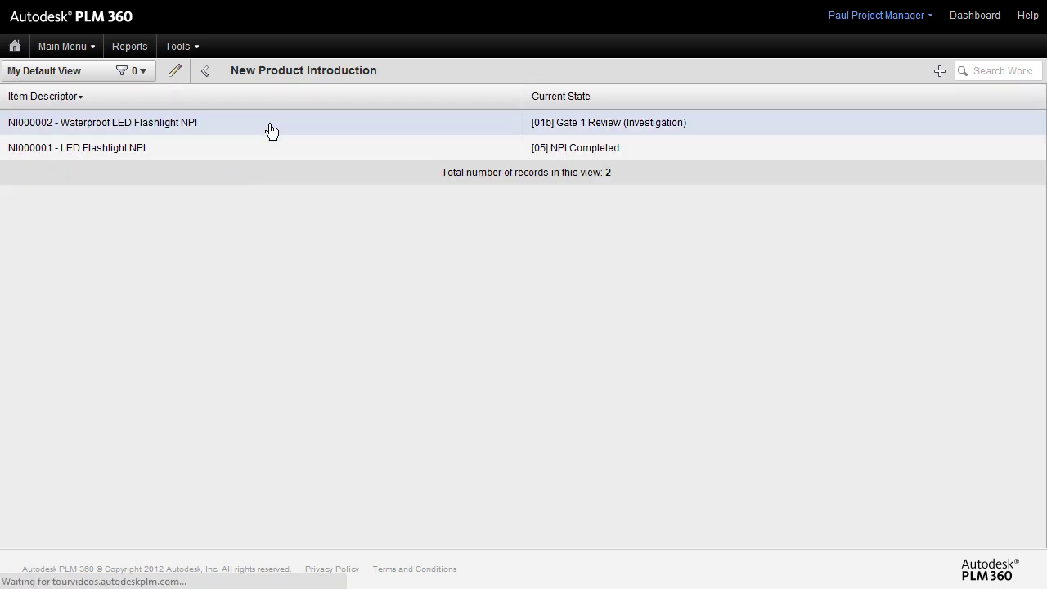
# Submit Final Approval as step 5 for the Waterproof LED Flashlight NPI.
pyautogui.click(272, 131)
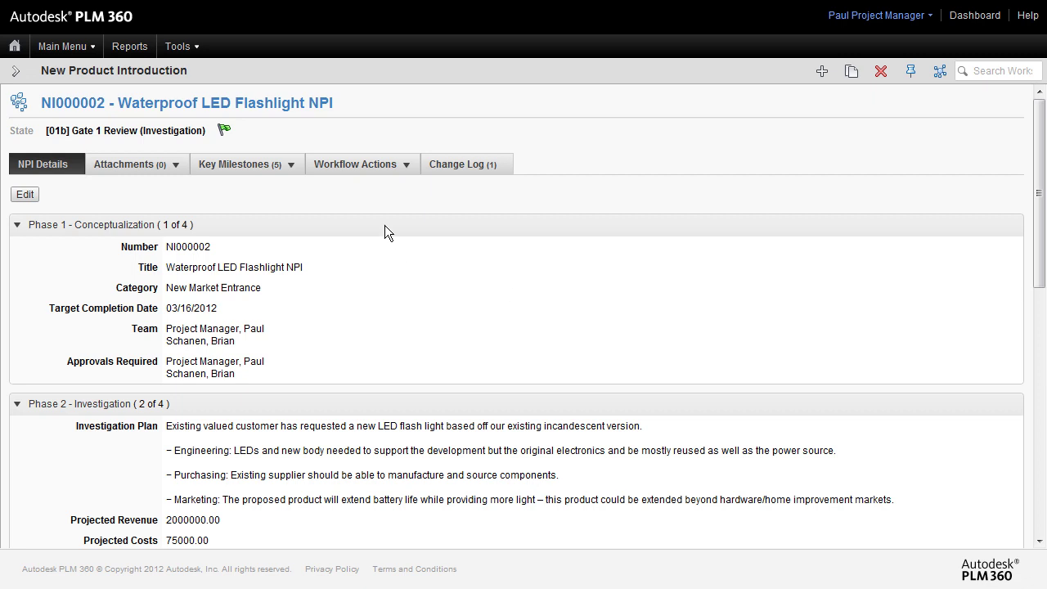
pyautogui.click(357, 166)
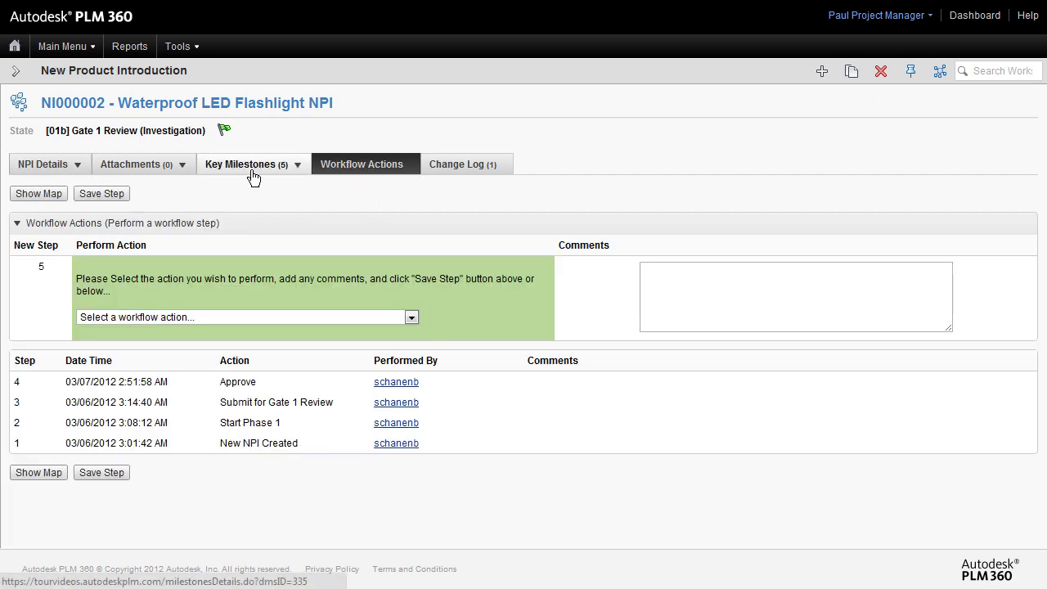
pyautogui.click(410, 317)
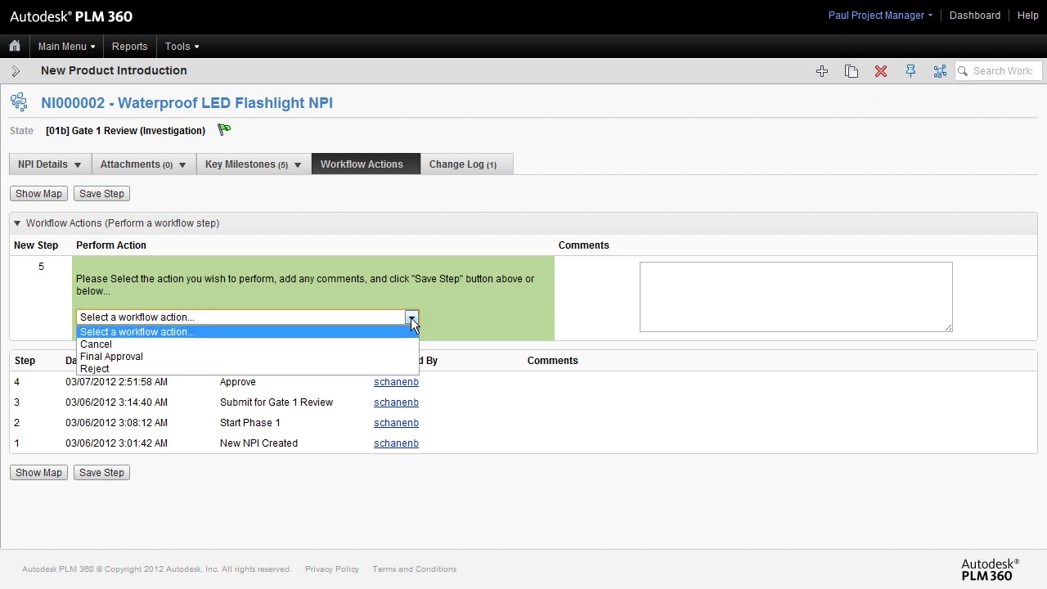
pyautogui.click(135, 356)
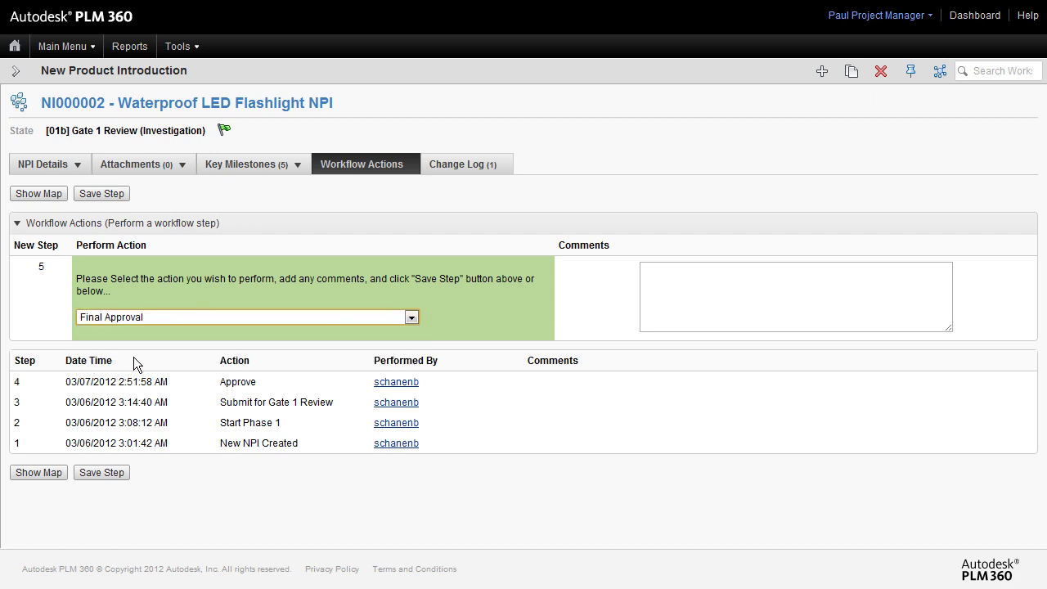
pyautogui.click(99, 195)
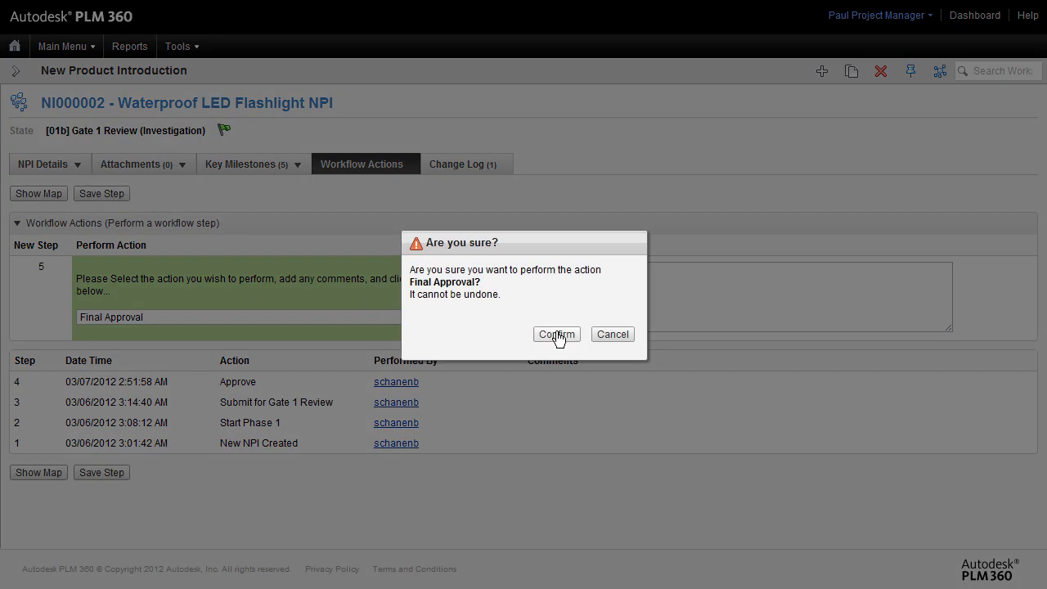
pyautogui.click(557, 334)
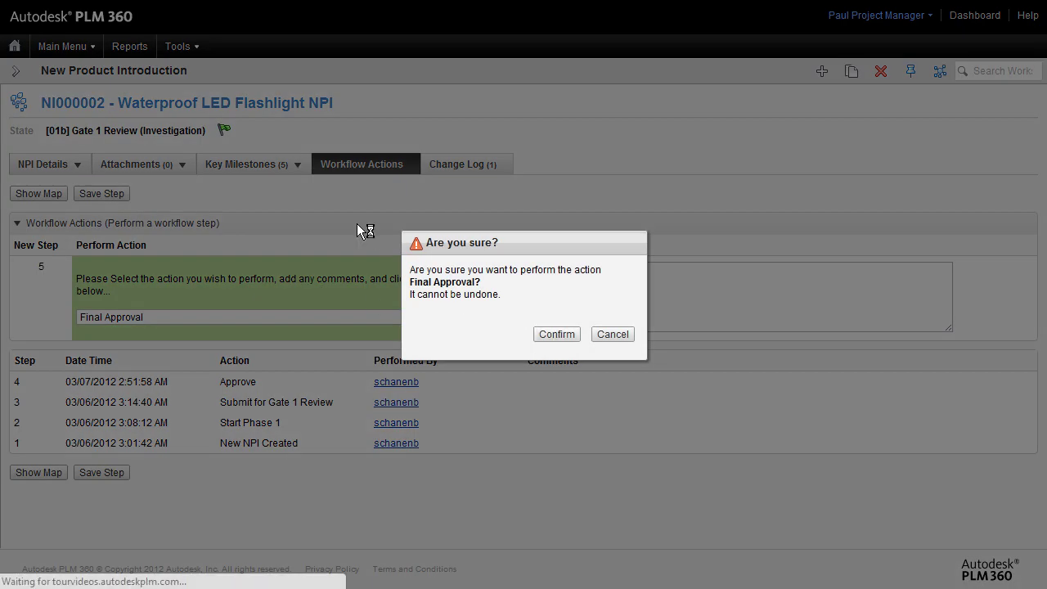